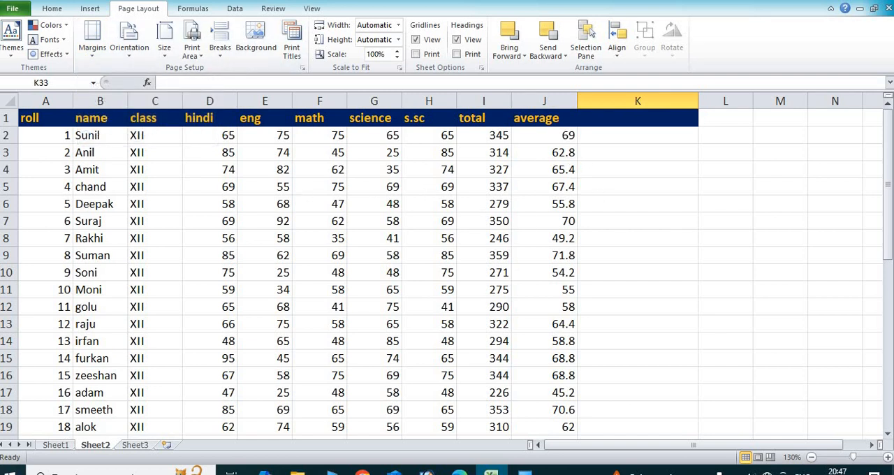
Check the print preview of the marks sheet with its existing page setup, and return to the worksheet.
left_click(21, 13)
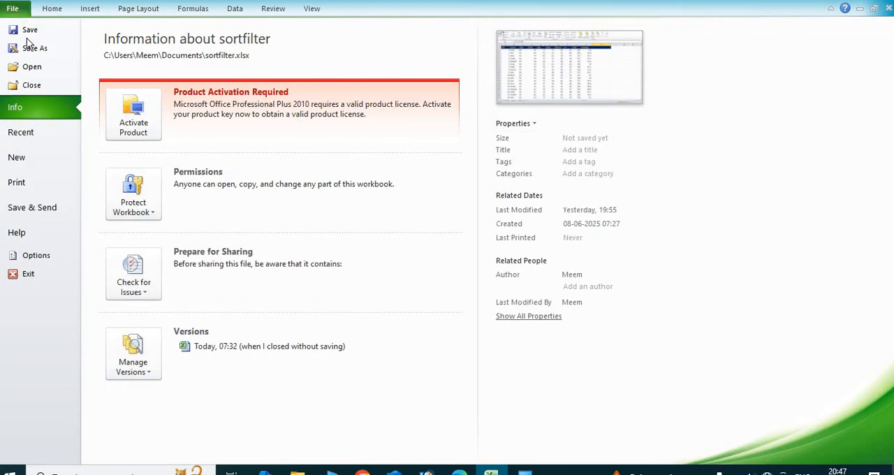
left_click(27, 181)
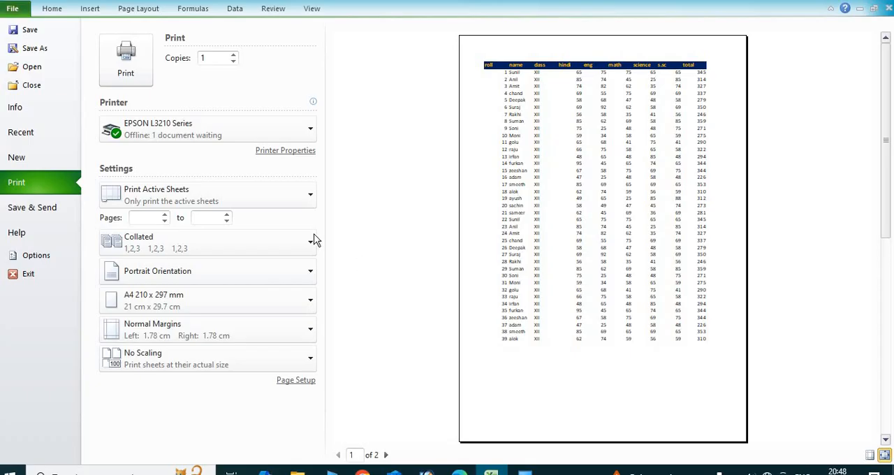
left_click(148, 8)
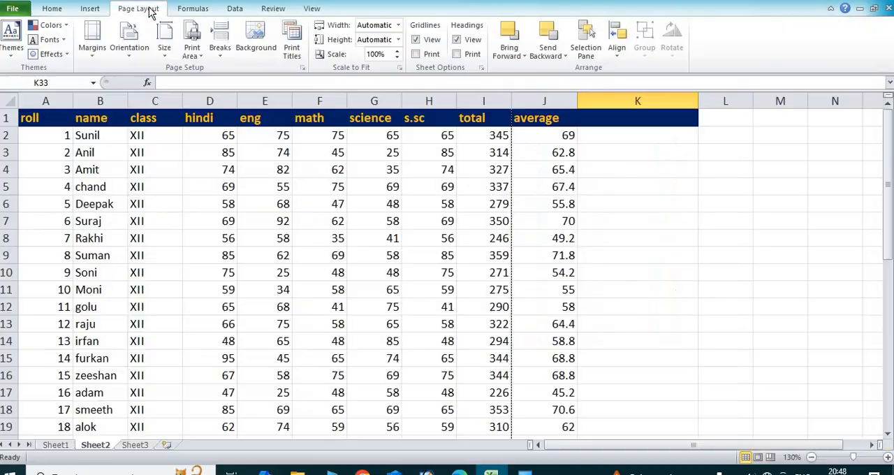
Try the Narrow page margins on the sheet and restore the Normal margins.
left_click(92, 54)
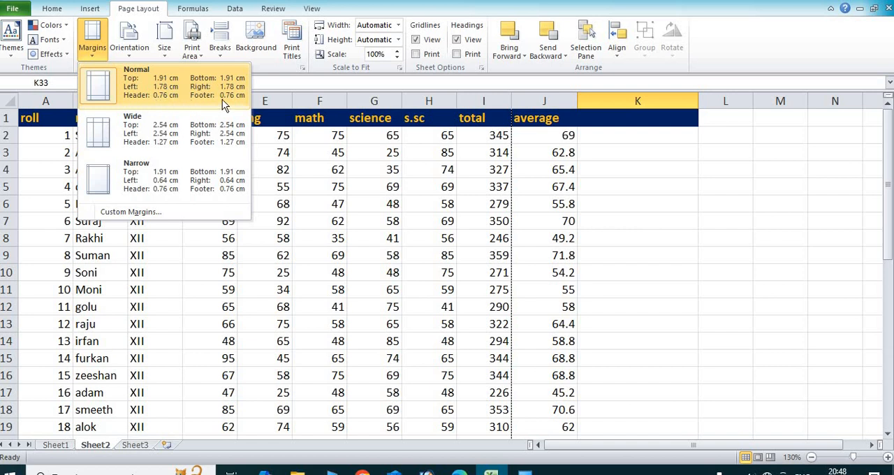
left_click(177, 178)
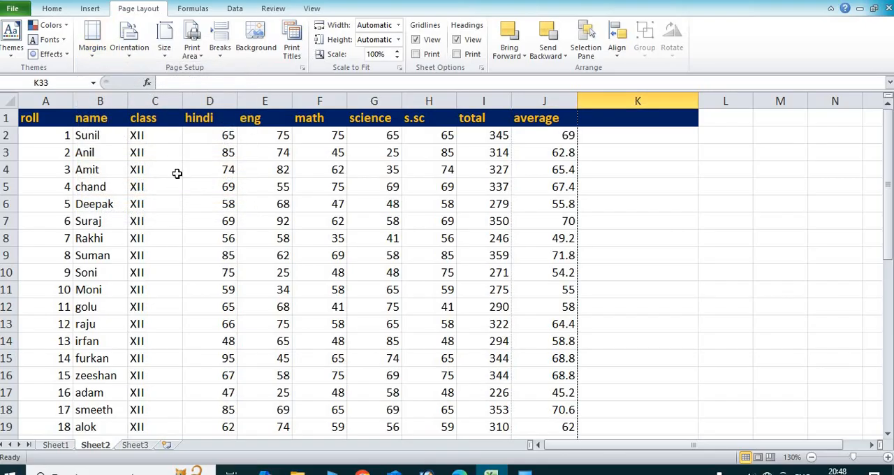
left_click(97, 50)
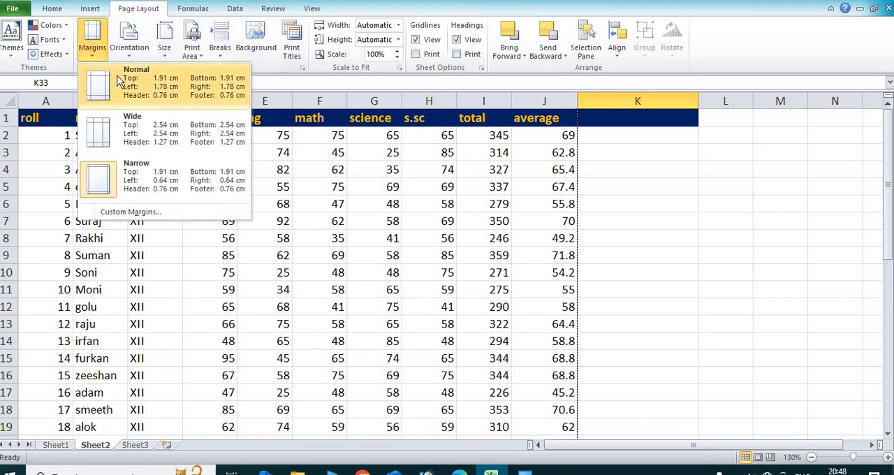
left_click(119, 81)
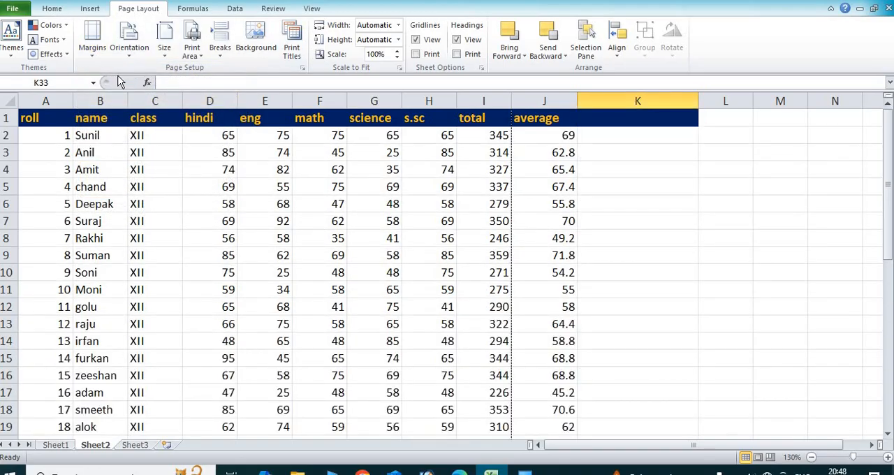
Examine both pages of the print preview with Normal margins to see how the columns are split.
left_click(19, 11)
left_click(35, 187)
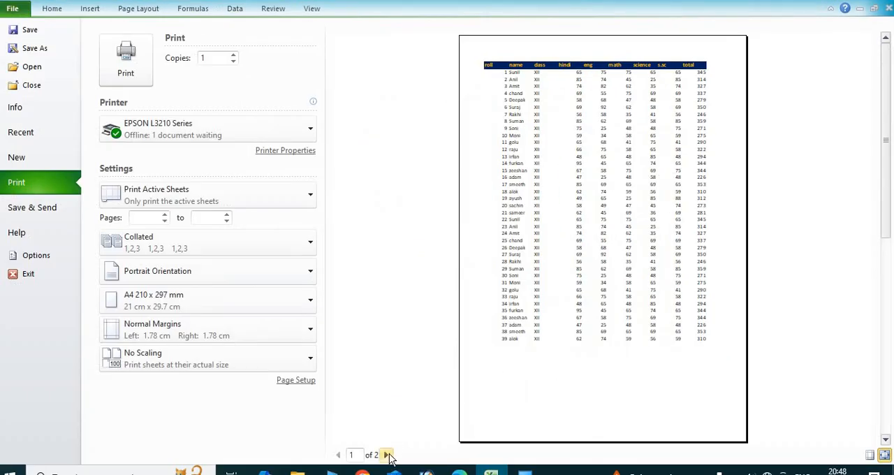
left_click(386, 454)
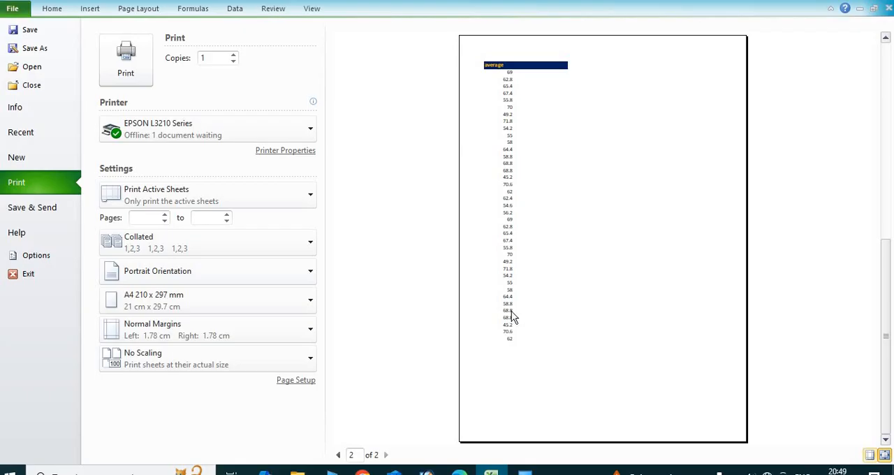
Apply the Narrow page margins and check the sheet in an enlarged print preview.
left_click(154, 14)
left_click(98, 61)
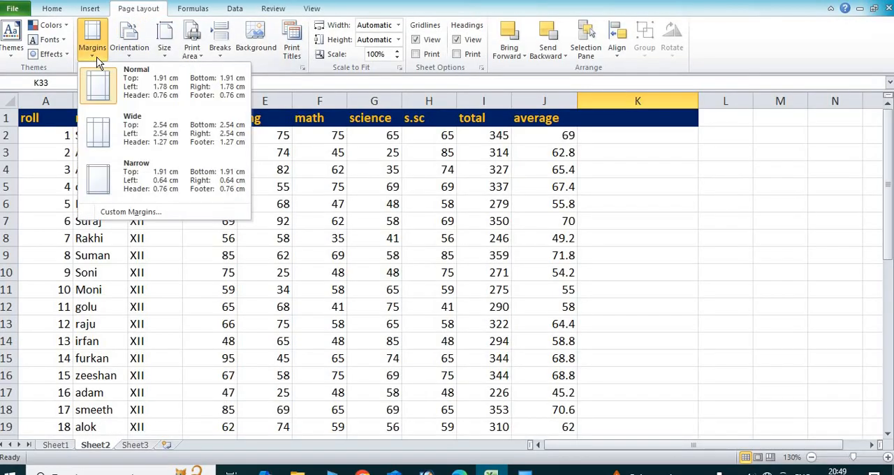
left_click(136, 170)
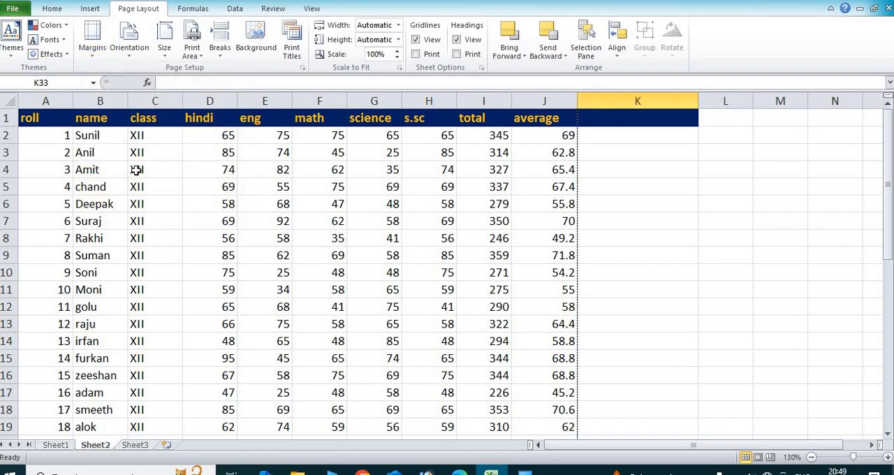
left_click(12, 8)
left_click(46, 187)
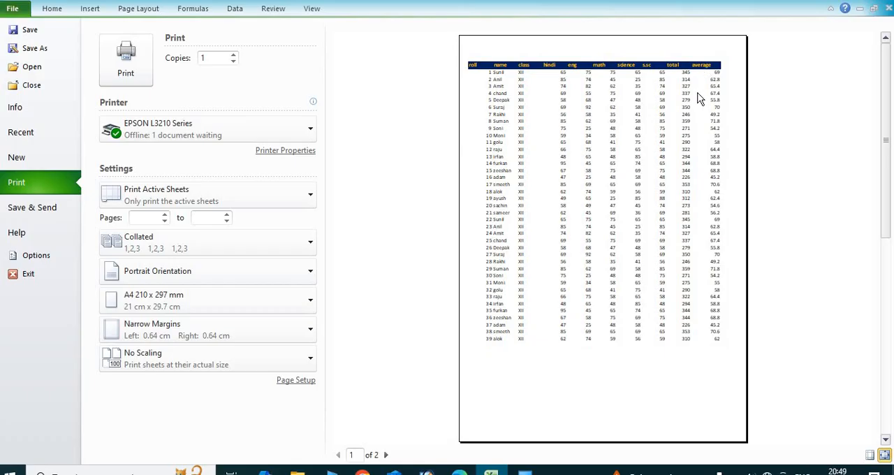
left_click(692, 148)
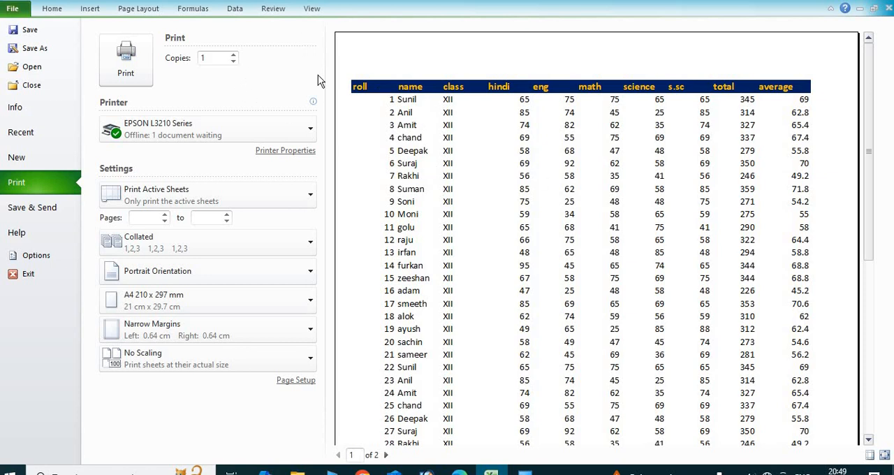
Define custom page margins of 1.9 cm top, 0.6 cm left, 0.1 cm right and 1.4 cm bottom, with a 0.3 cm footer.
left_click(147, 9)
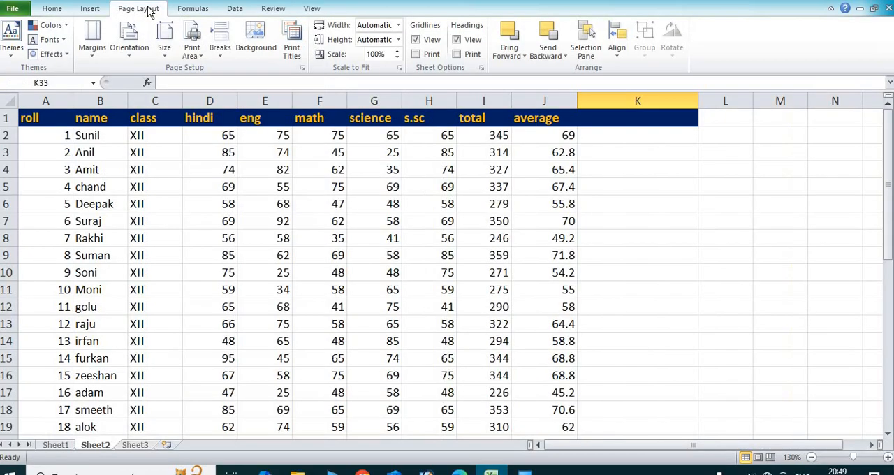
left_click(95, 54)
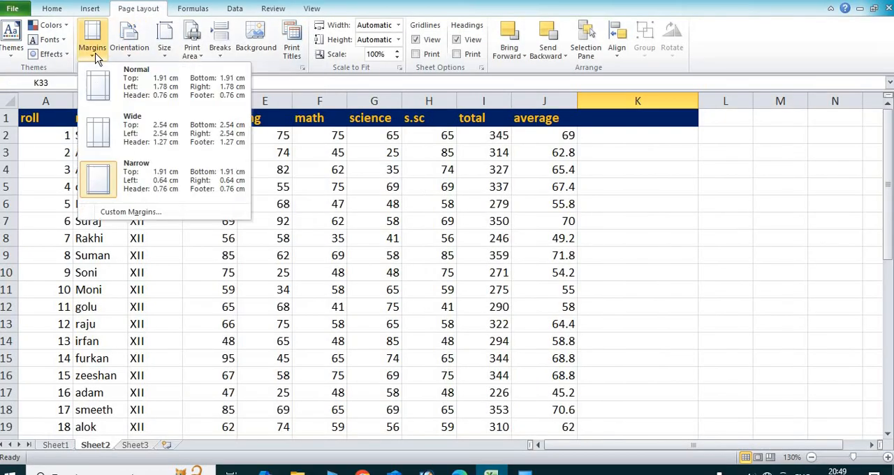
left_click(148, 215)
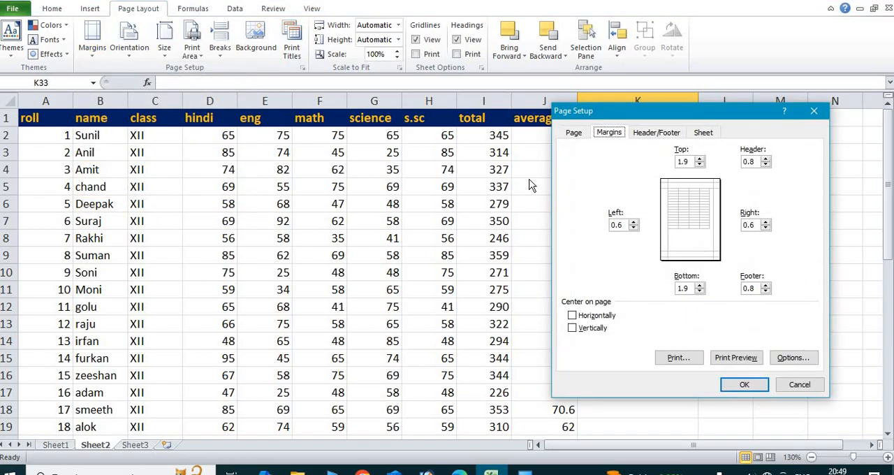
left_click_drag(707, 110, 530, 110)
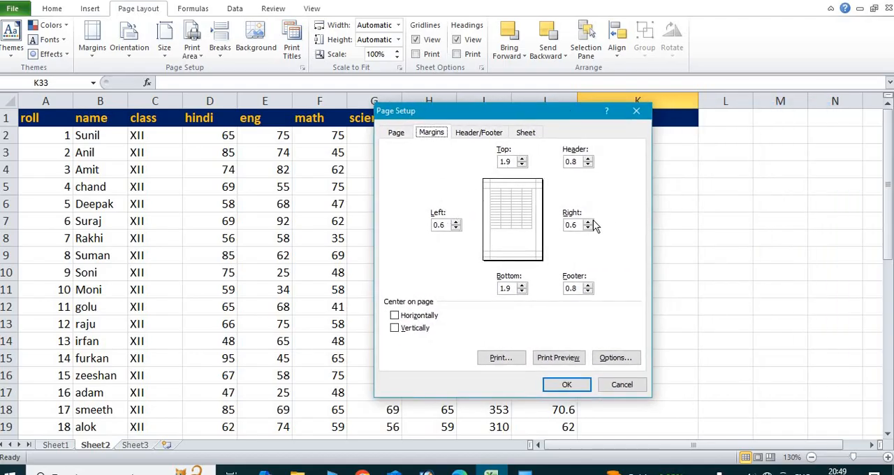
left_click(523, 159)
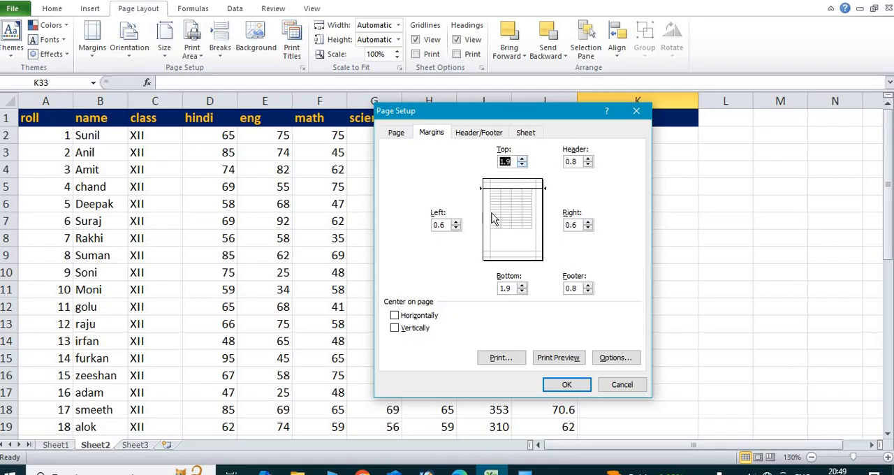
left_click(456, 222)
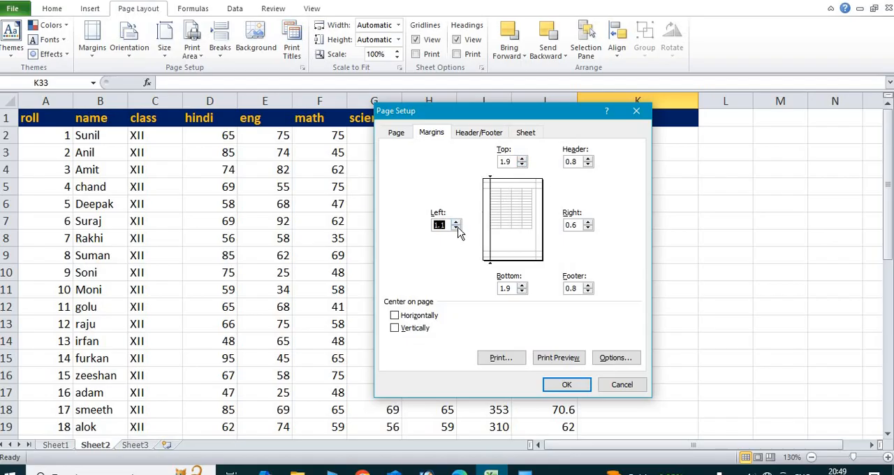
left_click(456, 227)
left_click(456, 221)
left_click(587, 228)
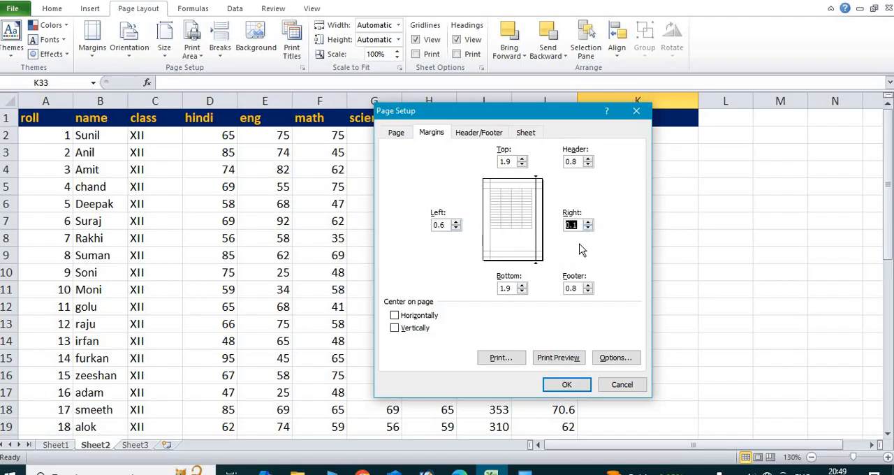
left_click(523, 291)
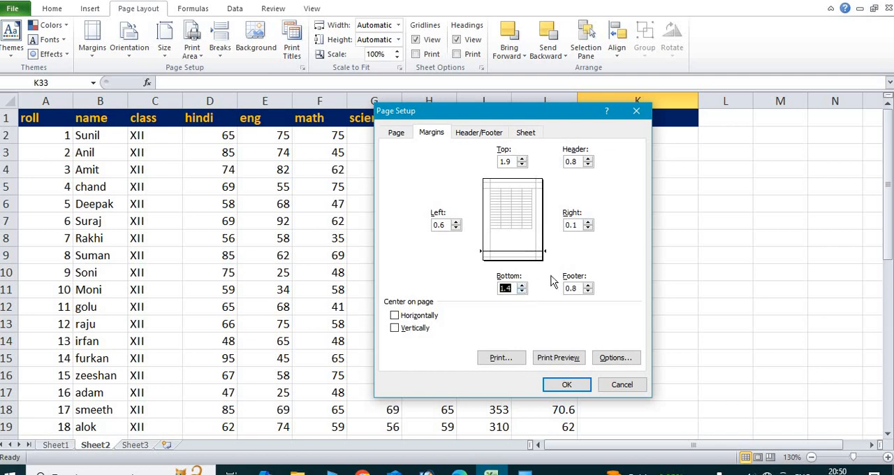
left_click(588, 285)
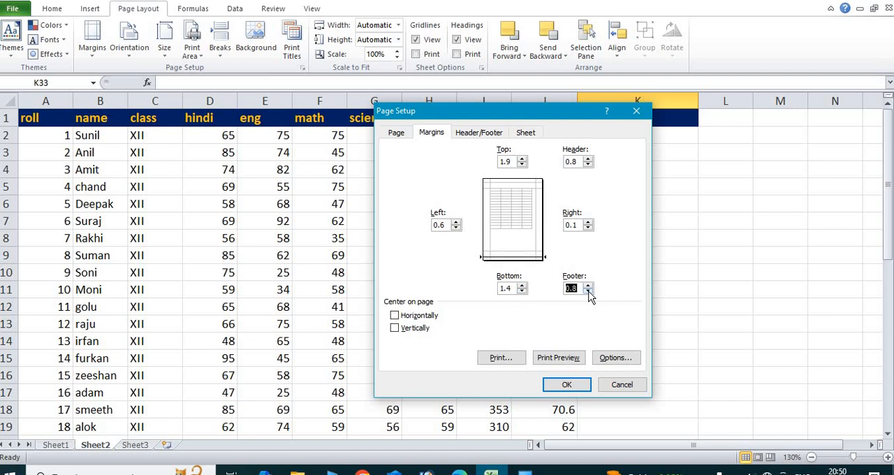
left_click(585, 292)
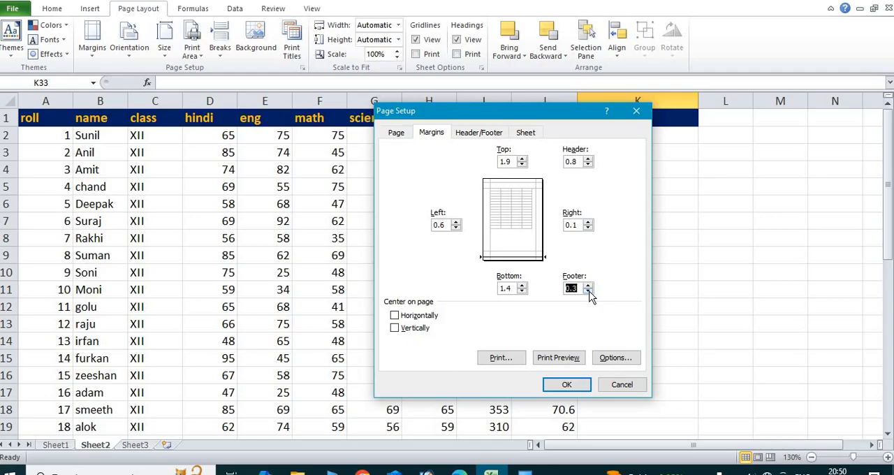
Apply the custom margins and look through the first page in the print preview.
left_click(561, 357)
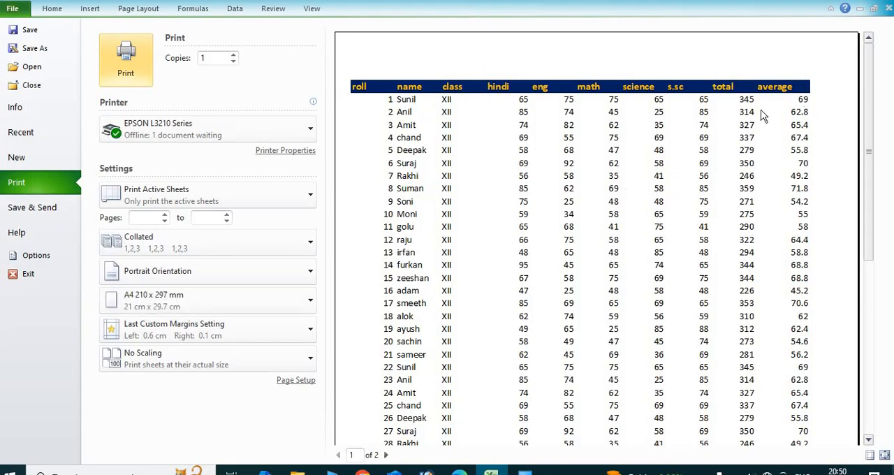
scroll(566, 250, "down", 1)
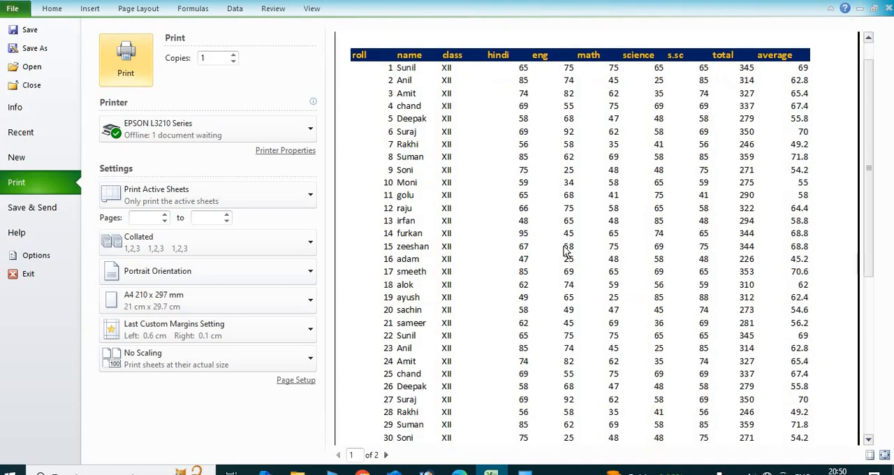
scroll(565, 250, "down", 9)
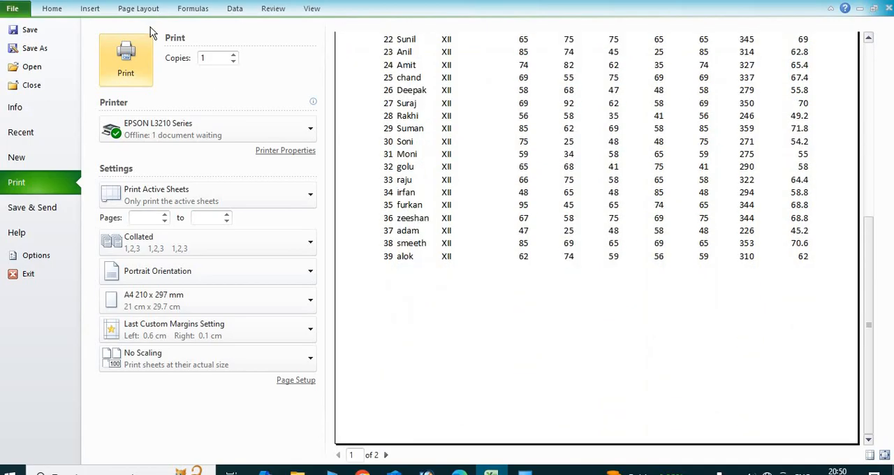
Change the page orientation to Landscape and check the whole page in the print preview.
left_click(140, 11)
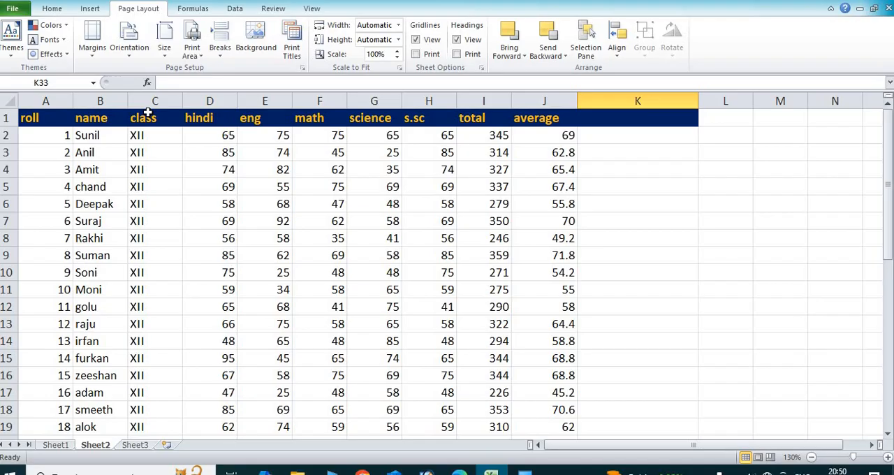
left_click(126, 52)
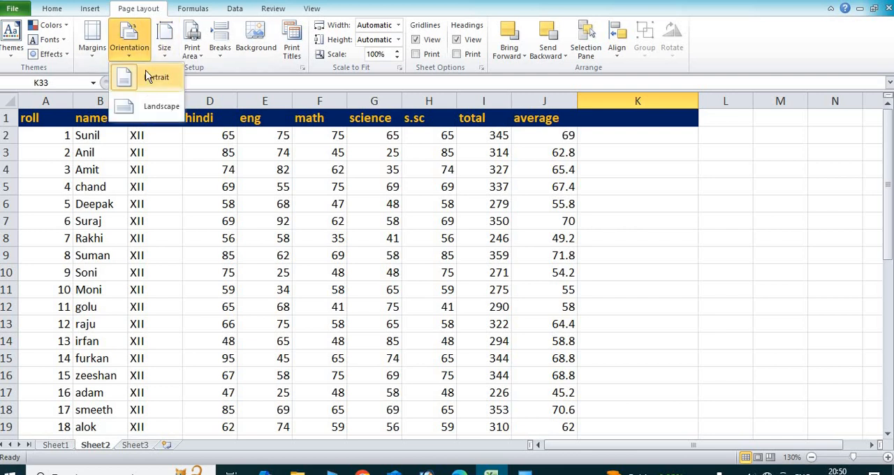
left_click(140, 111)
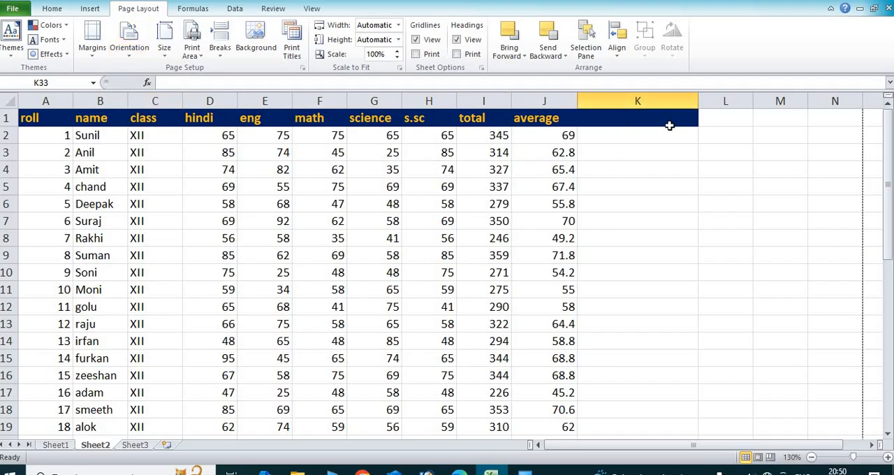
left_click(14, 10)
left_click(37, 186)
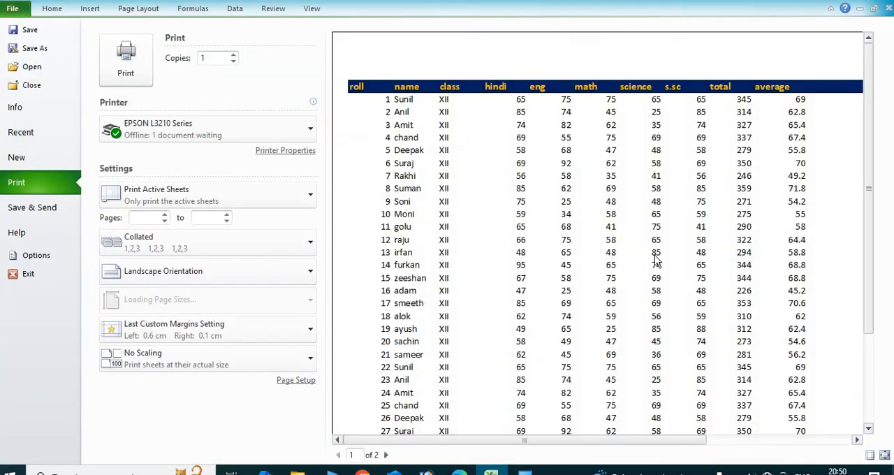
left_click(663, 261)
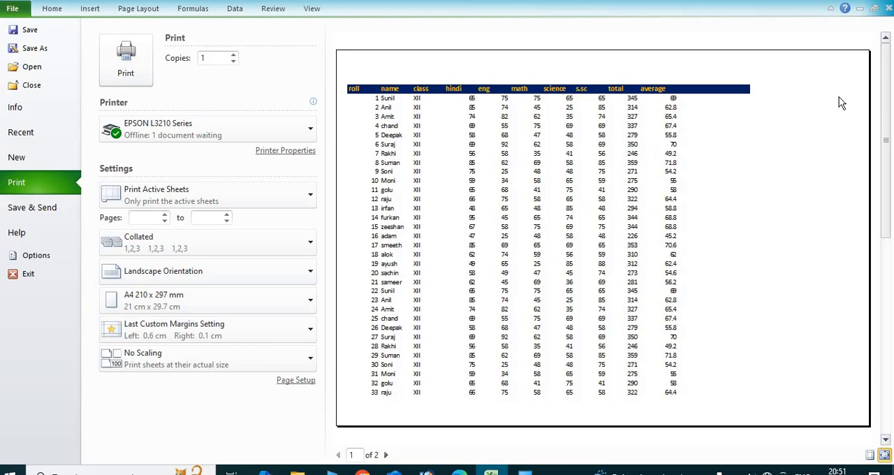
Set the page orientation back to Portrait.
left_click(146, 10)
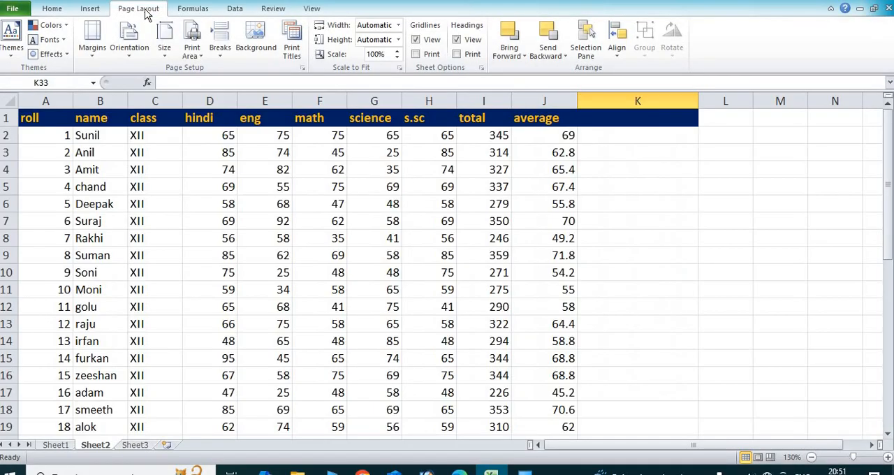
left_click(129, 49)
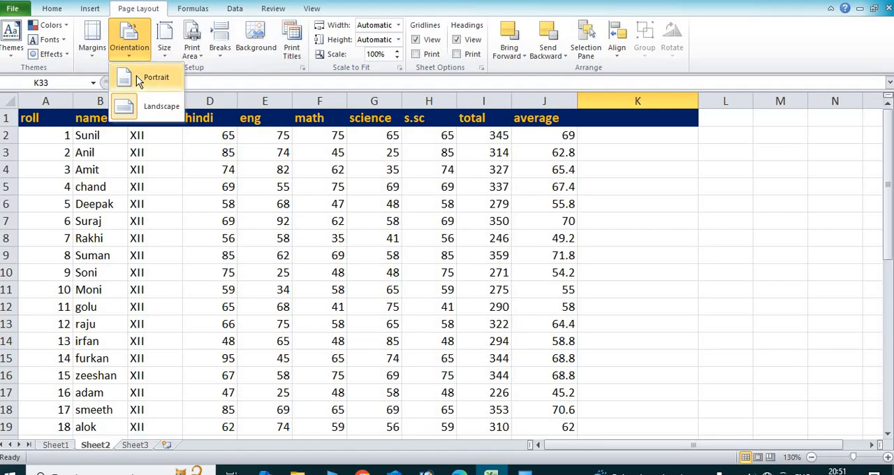
left_click(124, 74)
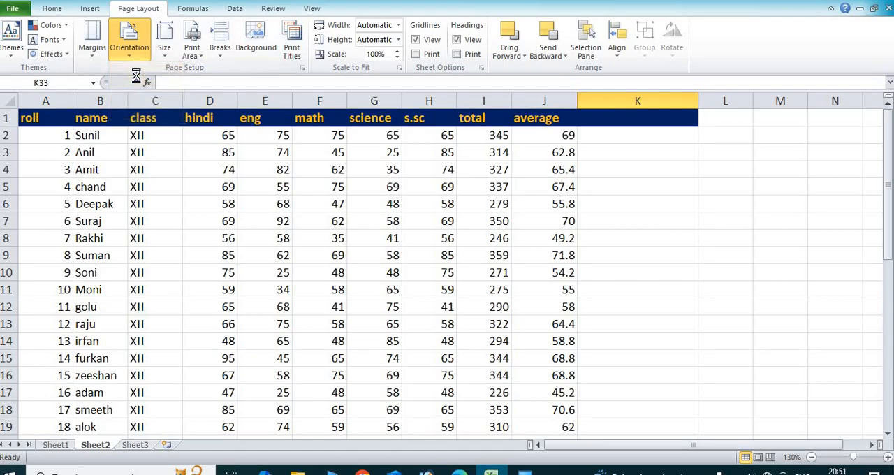
Check the portrait page in the print preview and review the available page orientations without changing them.
left_click(14, 9)
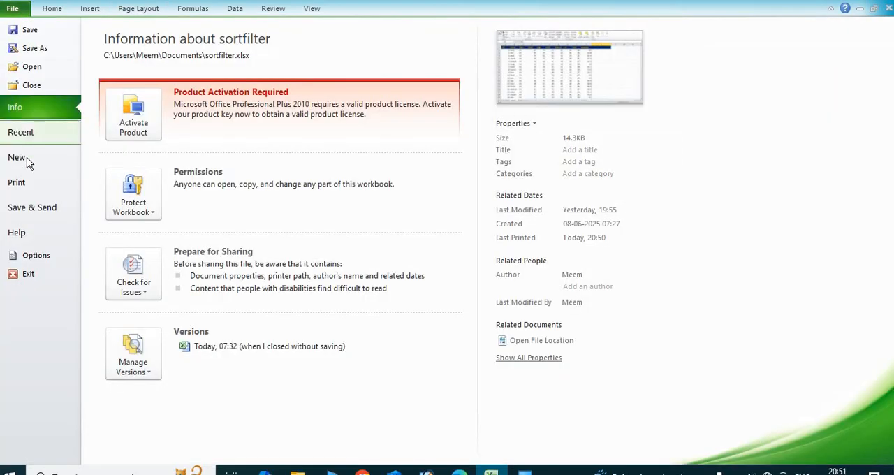
left_click(21, 181)
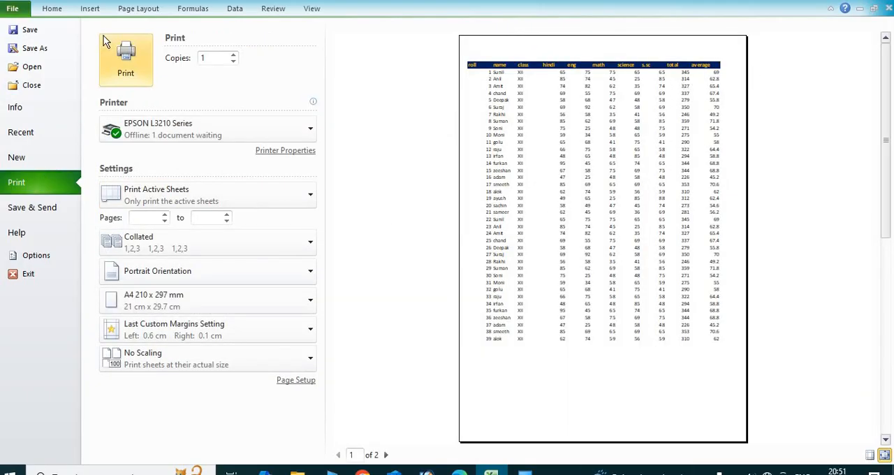
left_click(141, 9)
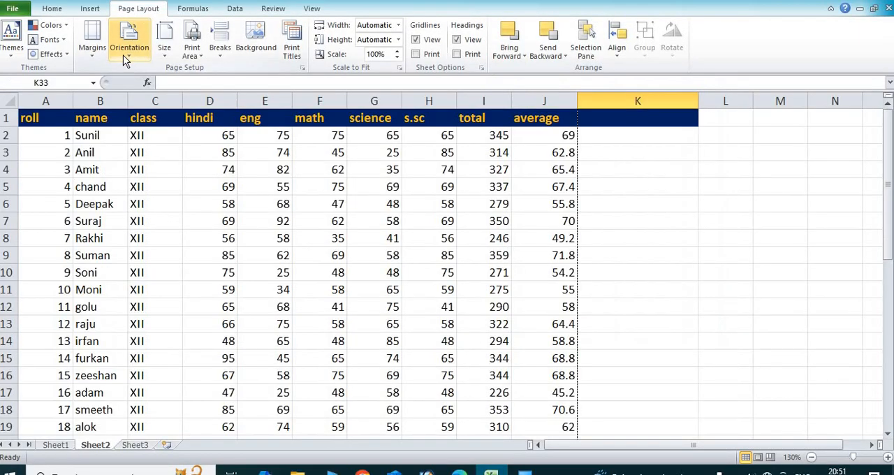
left_click(123, 55)
left_click(128, 78)
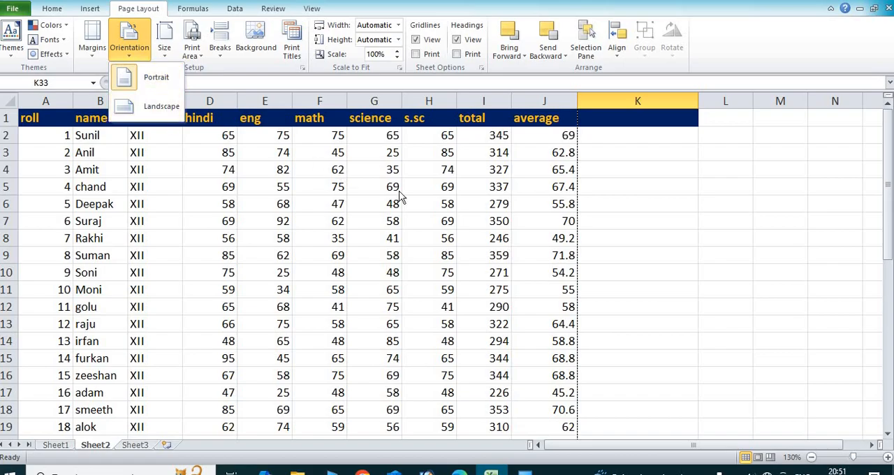
left_click(389, 190)
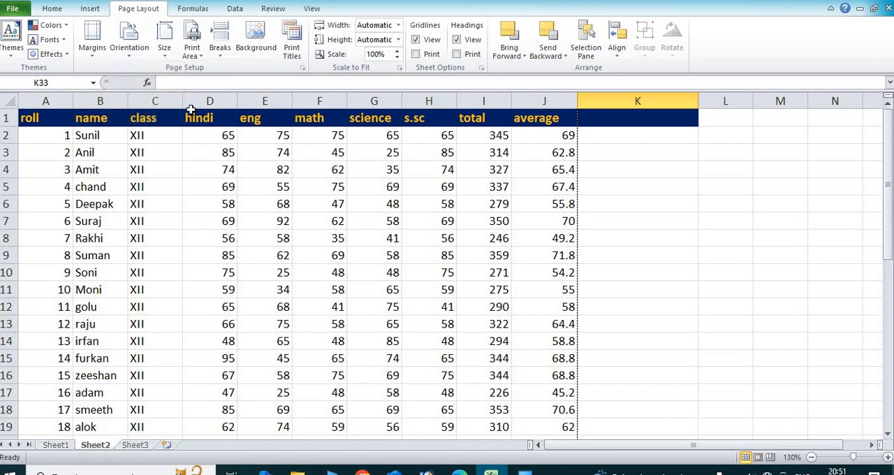
Set the paper size to A5 148 x 210 mm and look through all the pages in the print preview.
left_click(166, 59)
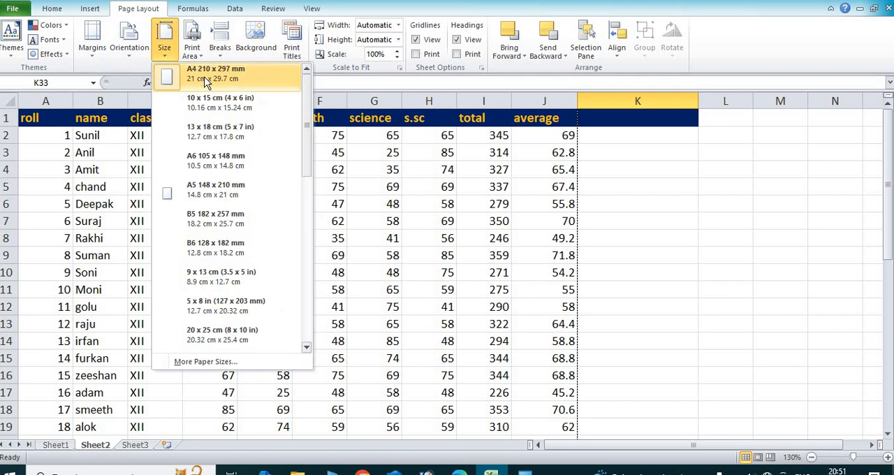
left_click(208, 190)
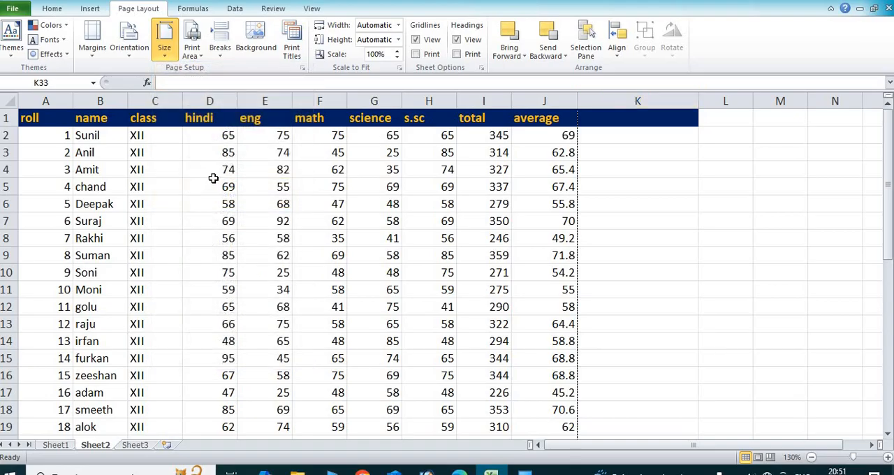
left_click(14, 10)
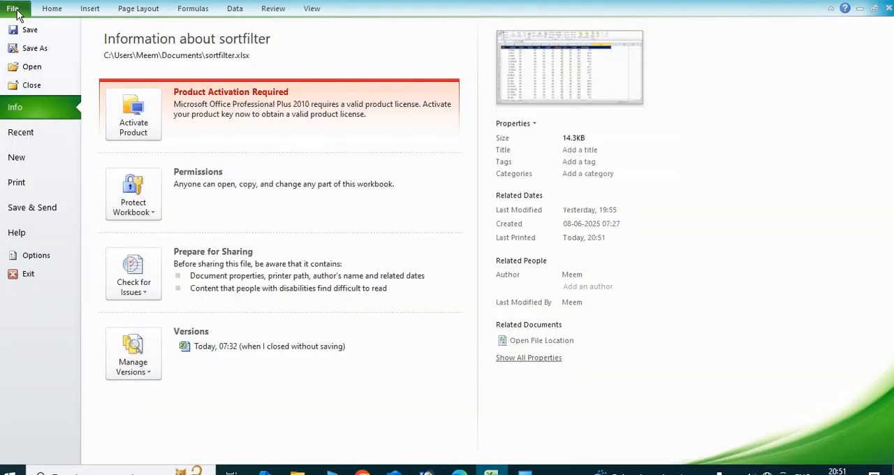
left_click(27, 183)
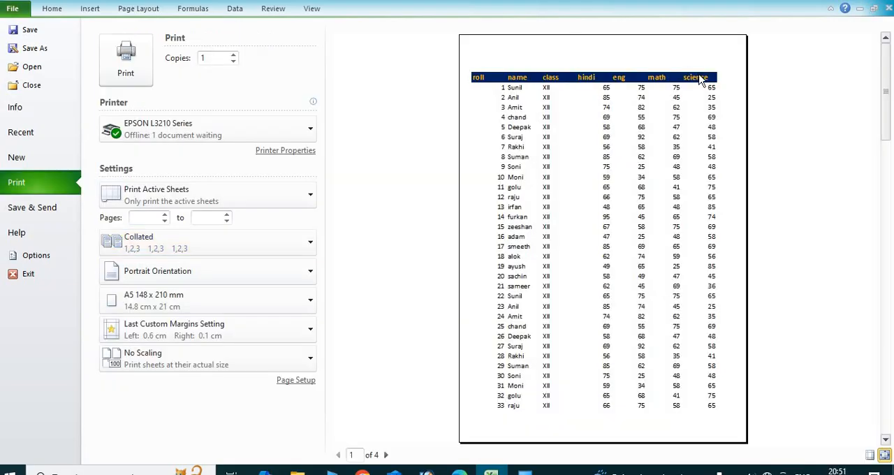
left_click(709, 83)
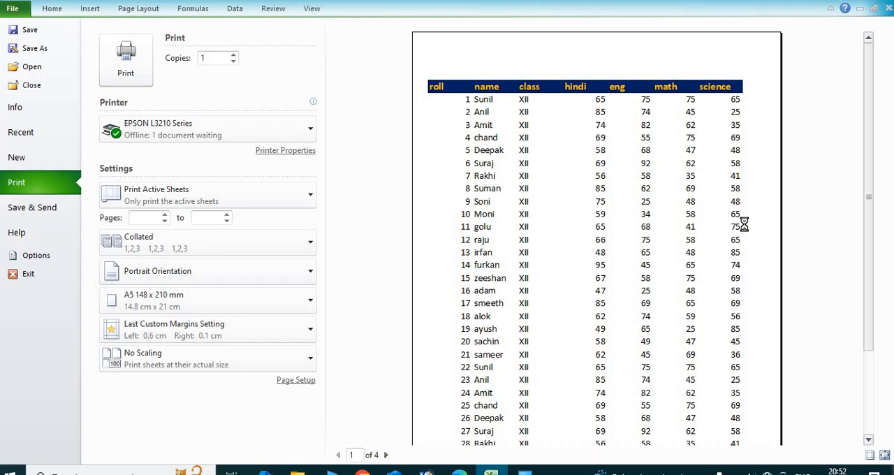
scroll(864, 178, "down", 5)
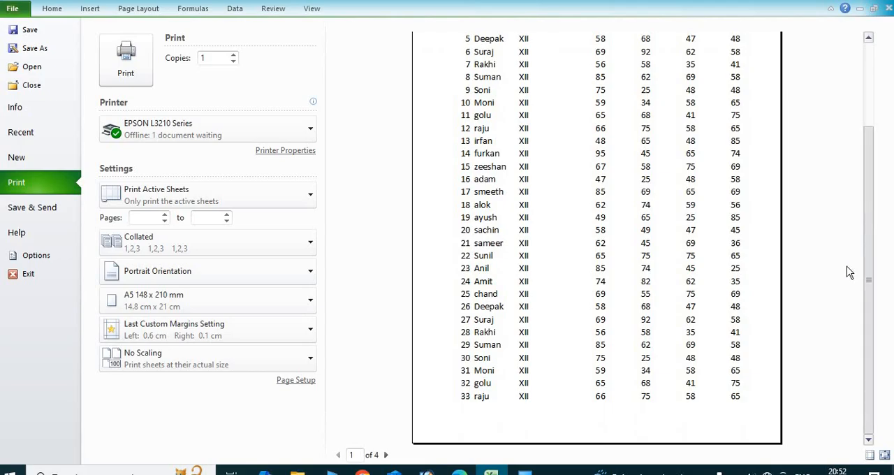
left_click(386, 455)
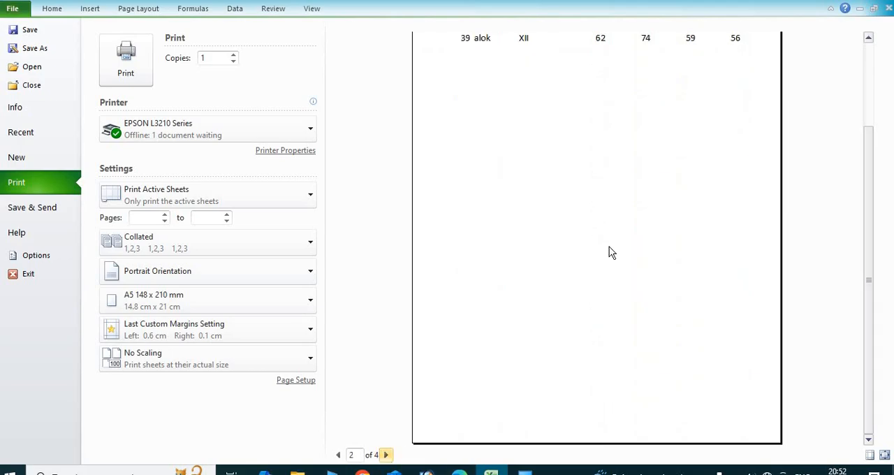
scroll(852, 206, "up", 5)
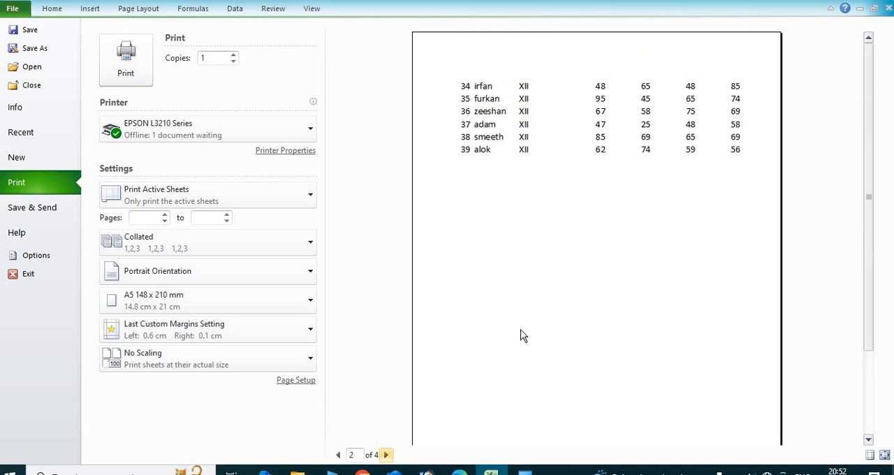
left_click(387, 454)
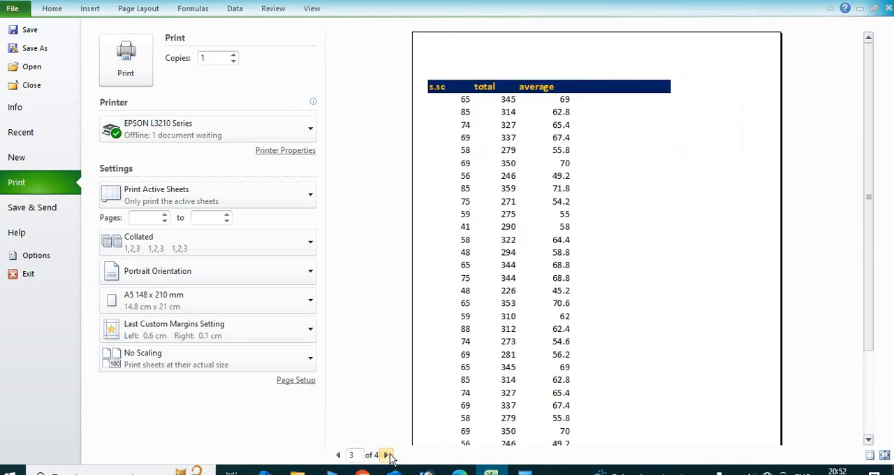
left_click(386, 454)
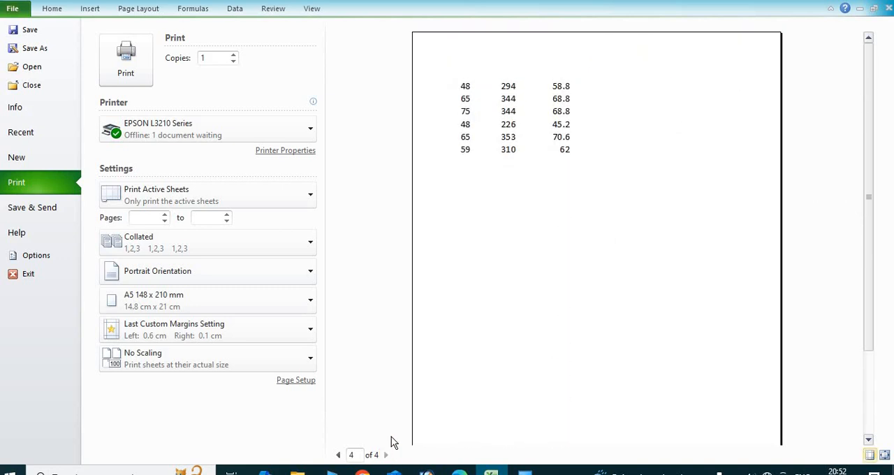
Return to the sheet and set the paper size back to A4 210 x 297 mm.
left_click(90, 11)
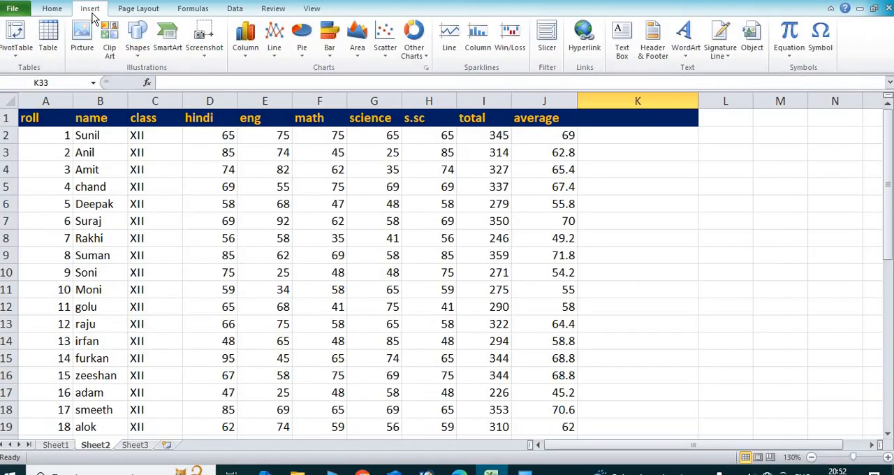
left_click(145, 10)
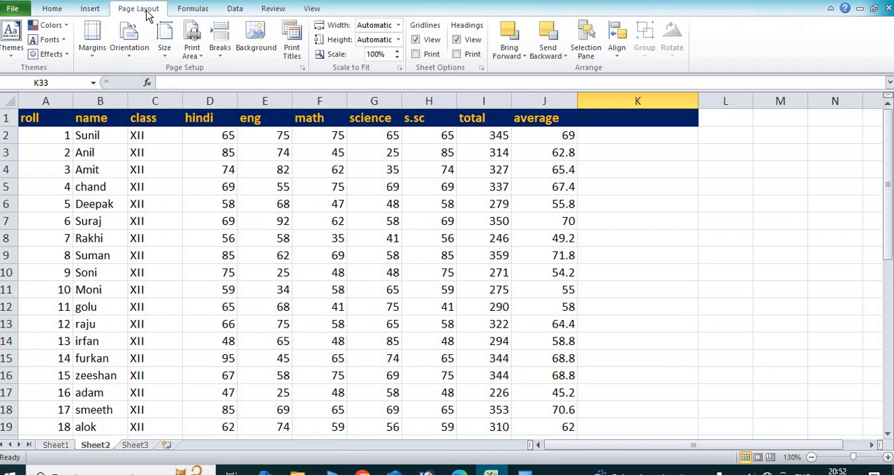
left_click(172, 60)
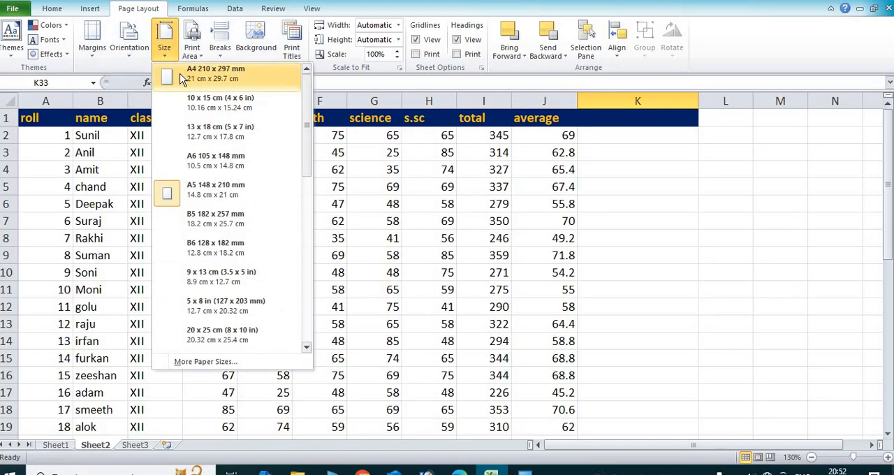
left_click(181, 76)
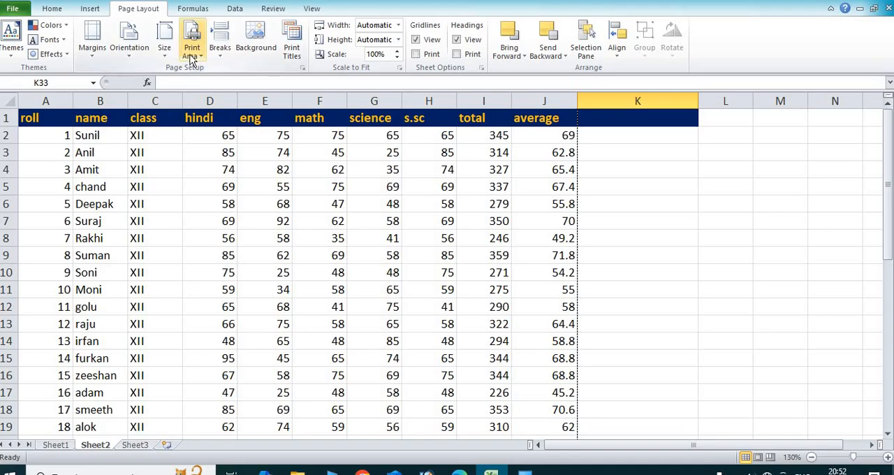
Set the print area to A1:J11, covering the header row and the first ten student records.
scroll(484, 312, "down", 4)
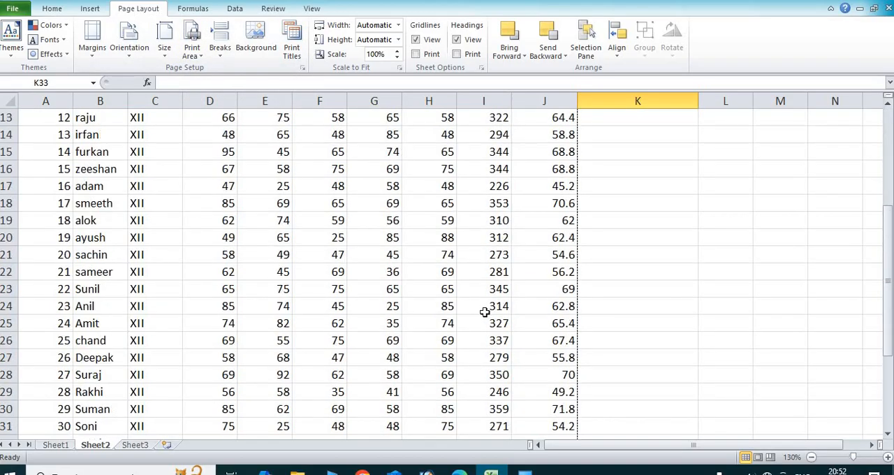
scroll(485, 313, "up", 4)
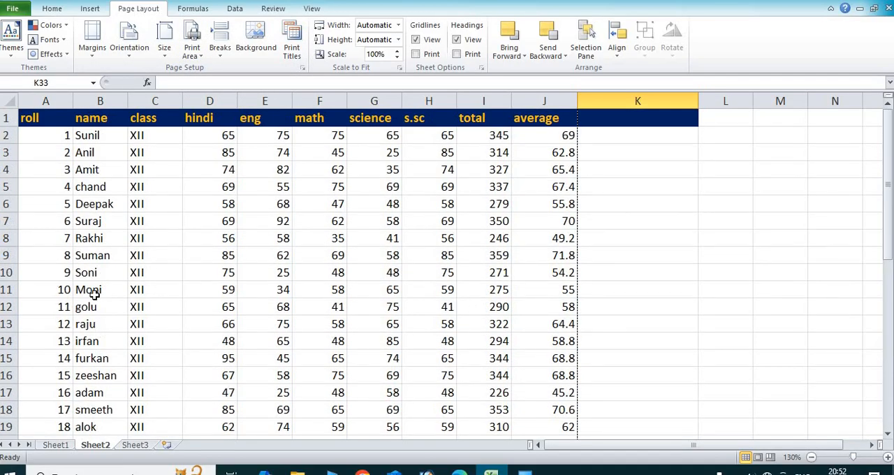
left_click(62, 294)
left_click_drag(31, 119, 535, 287)
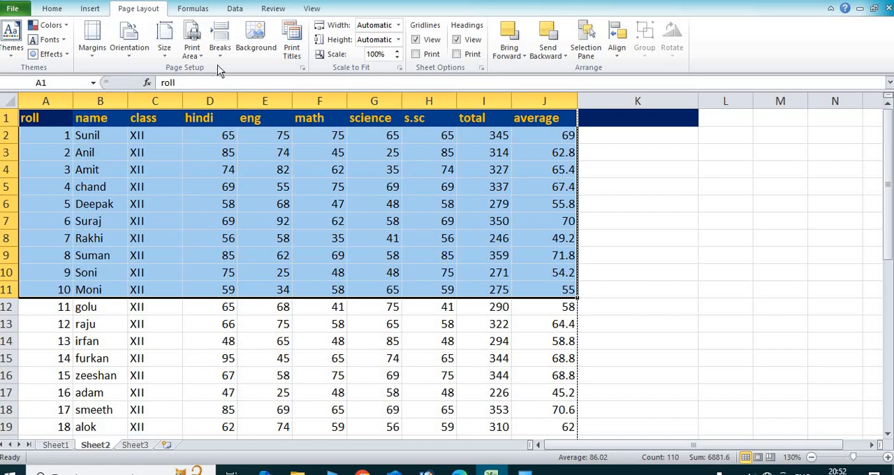
left_click(193, 59)
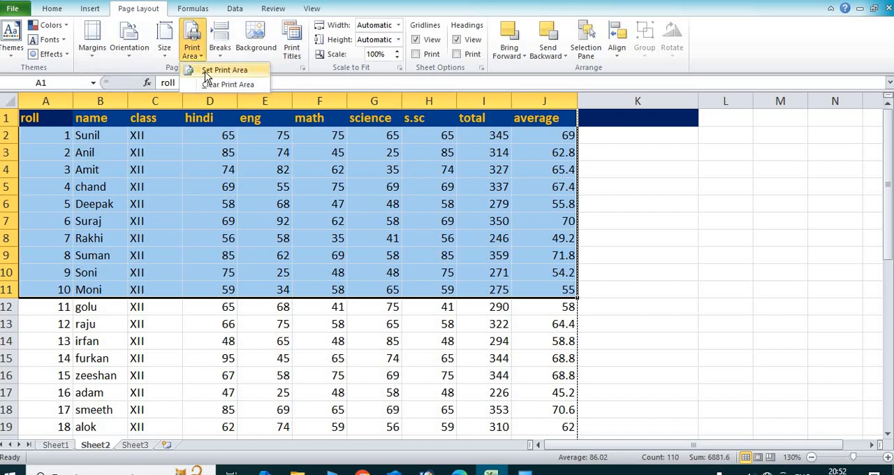
left_click(206, 72)
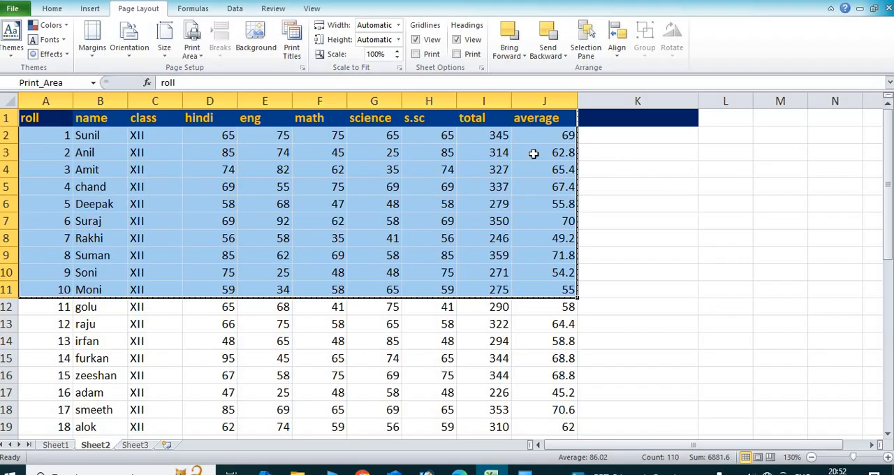
Look over the page for the restricted print area in the print preview.
left_click(14, 9)
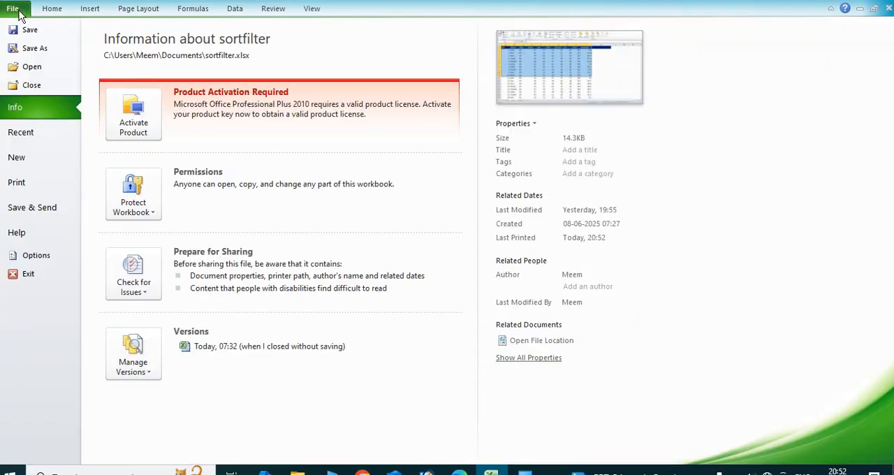
left_click(36, 183)
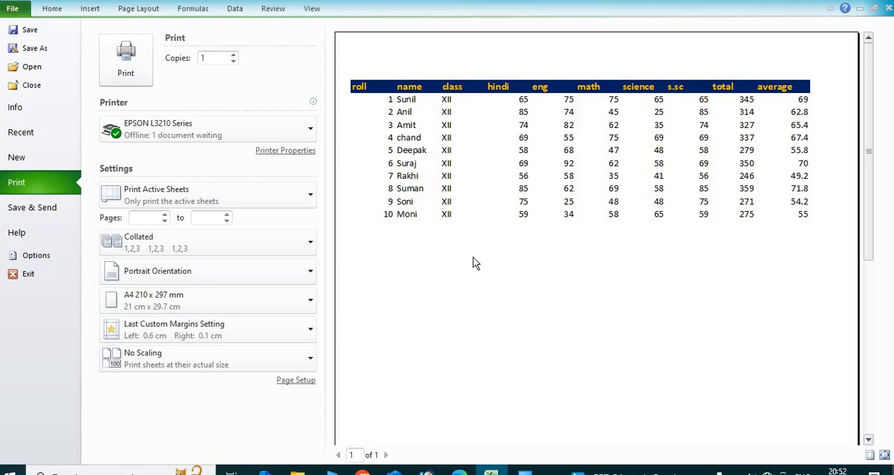
scroll(473, 261, "down", 3)
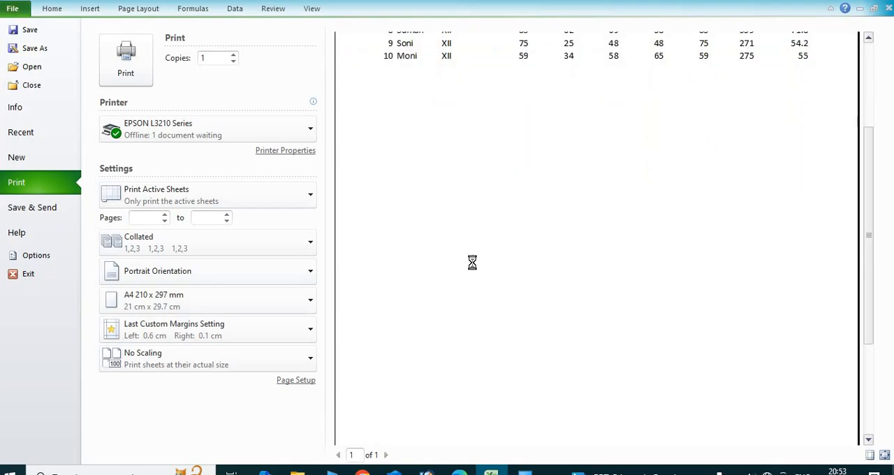
scroll(473, 265, "up", 5)
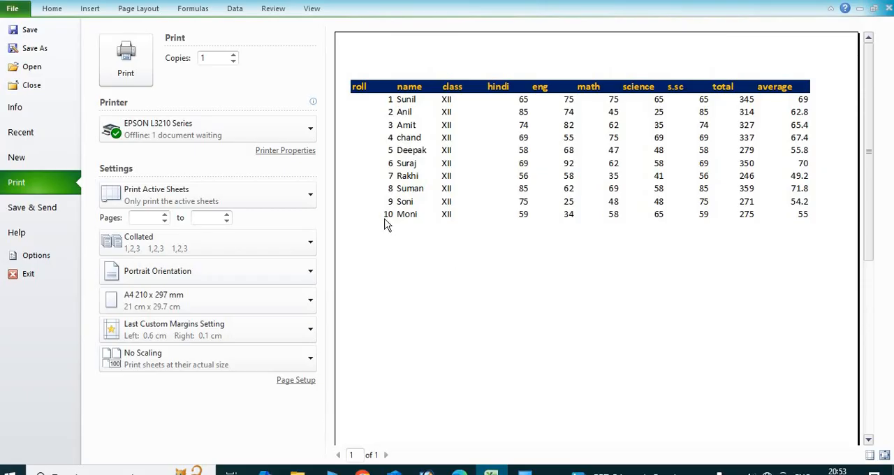
Return to the sheet, clear the print area and deselect the student records.
left_click(148, 9)
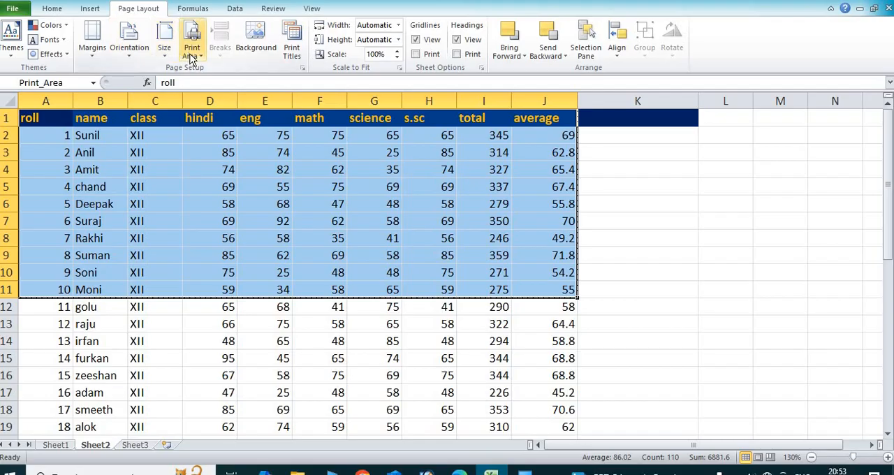
left_click(191, 58)
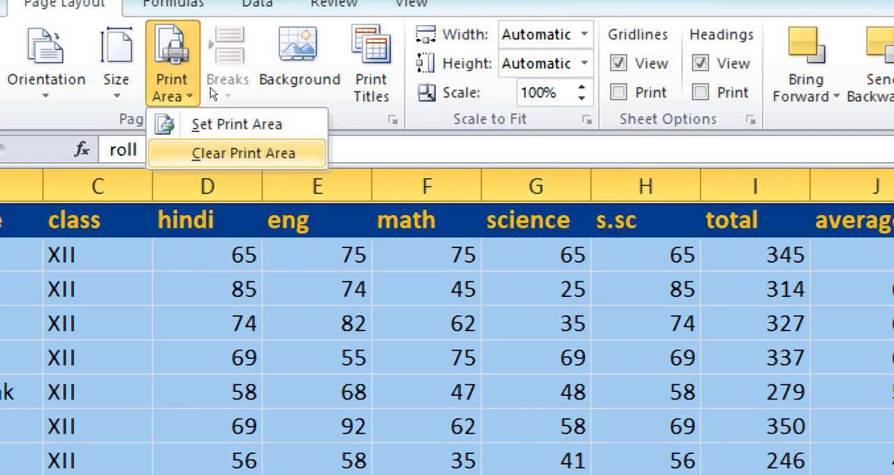
left_click(211, 153)
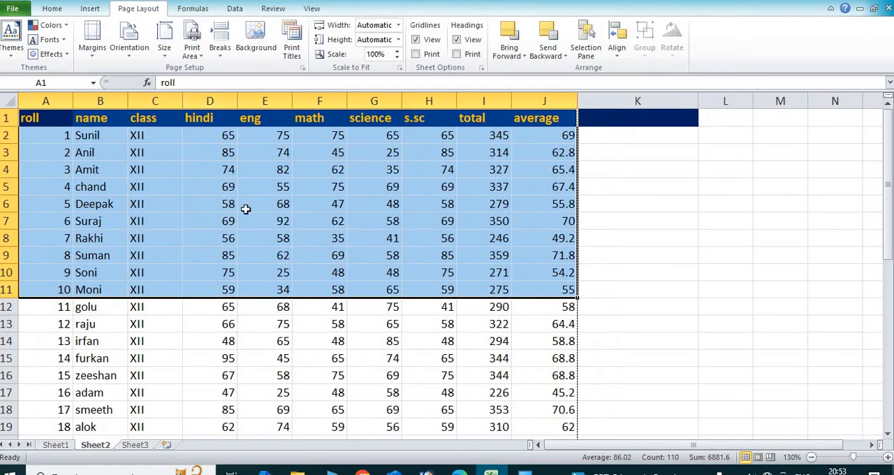
left_click(248, 353)
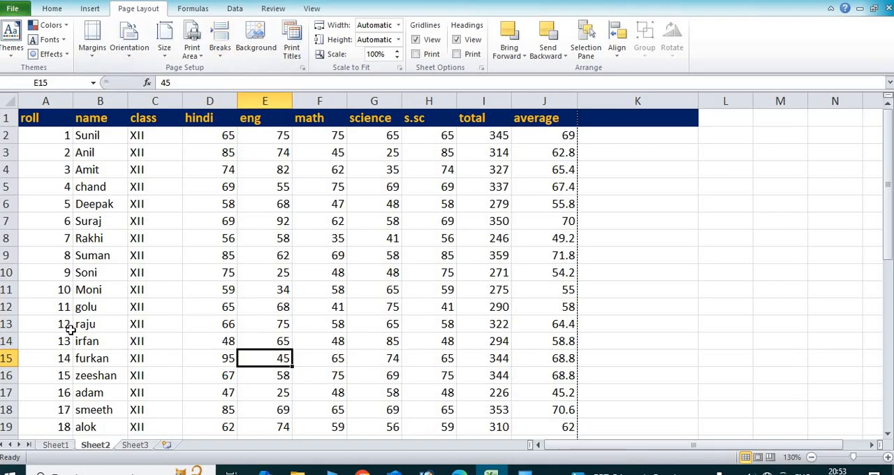
Insert a page break at cell A12, above the record with roll number 11.
left_click(38, 307)
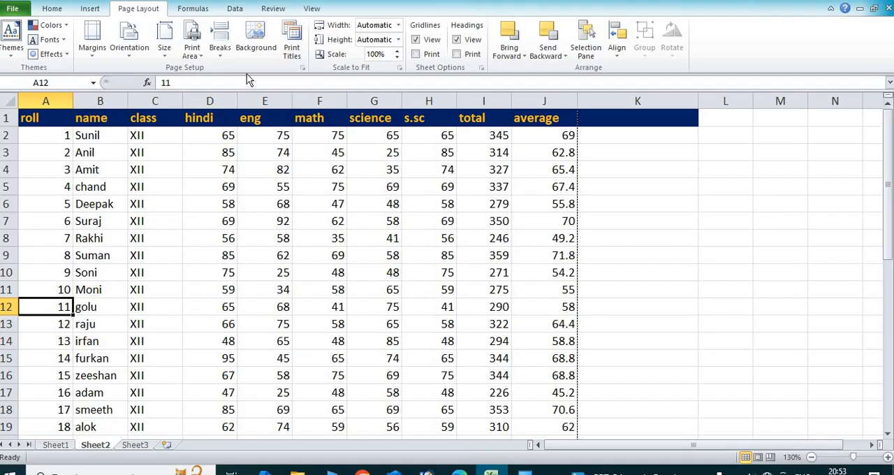
left_click(219, 42)
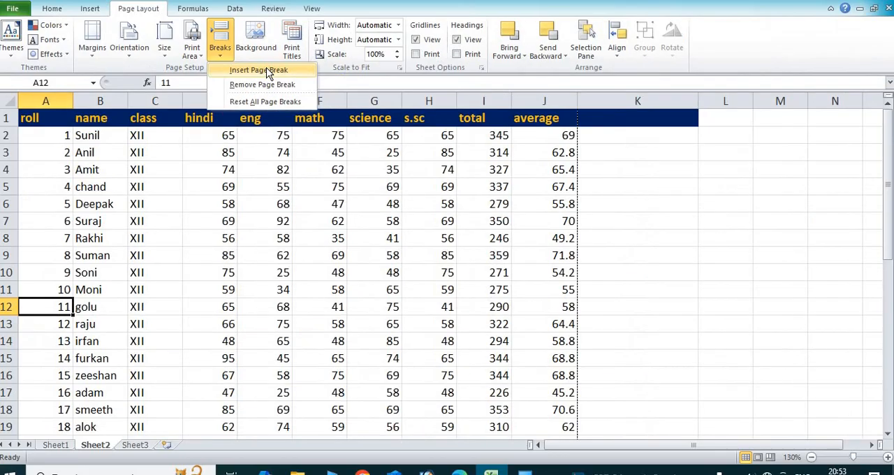
left_click(268, 72)
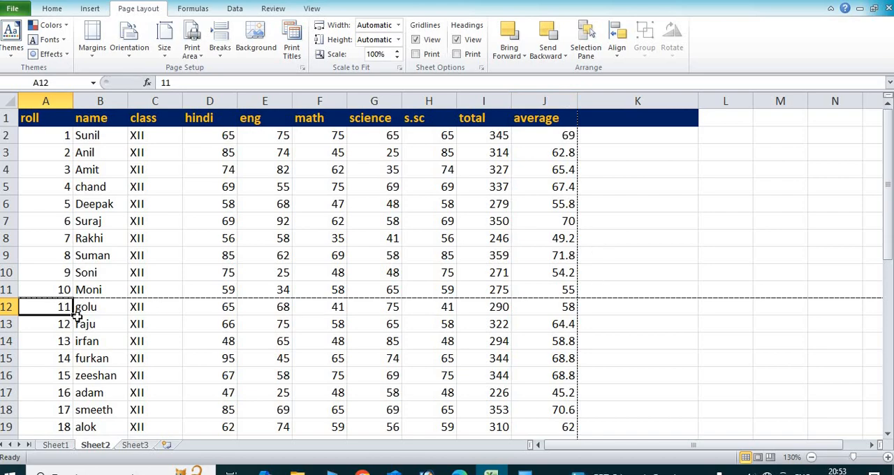
Select cell A22, the roll cell of the record with roll number 21.
scroll(78, 312, "down", 2)
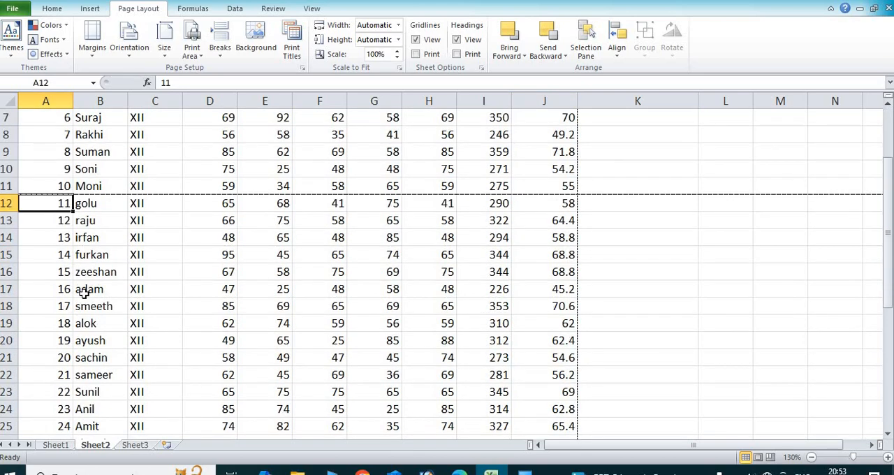
scroll(84, 294, "down", 6)
scroll(84, 293, "up", 3)
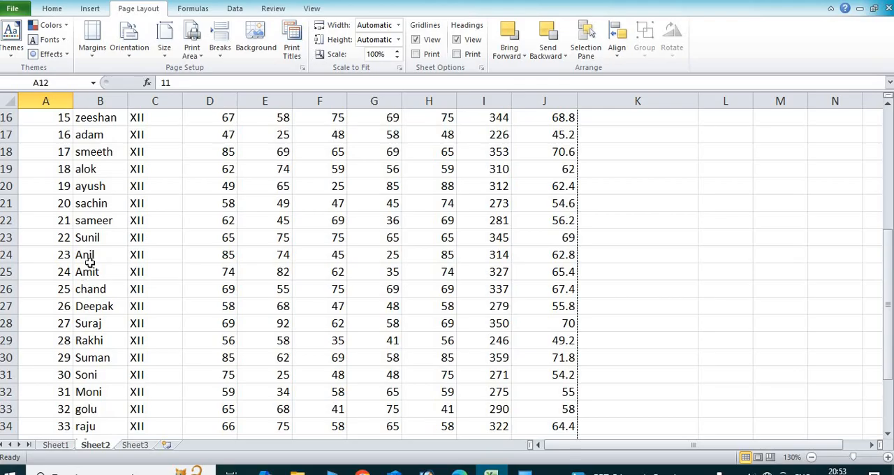
scroll(89, 260, "up", 2)
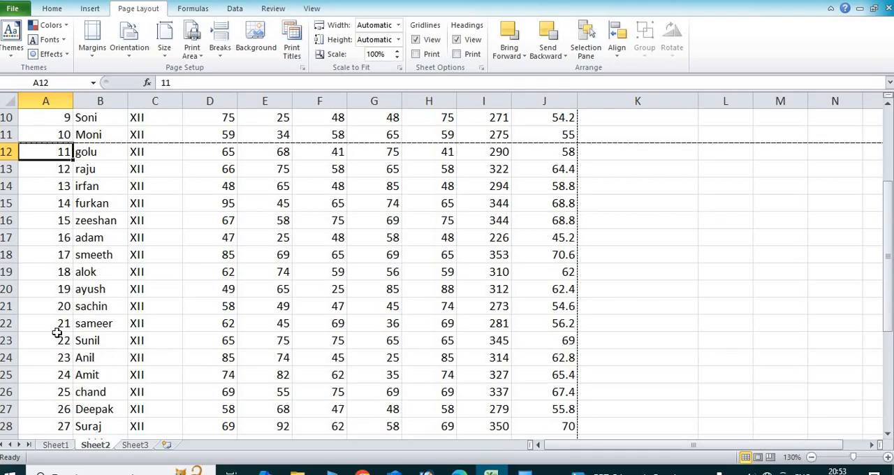
left_click(41, 324)
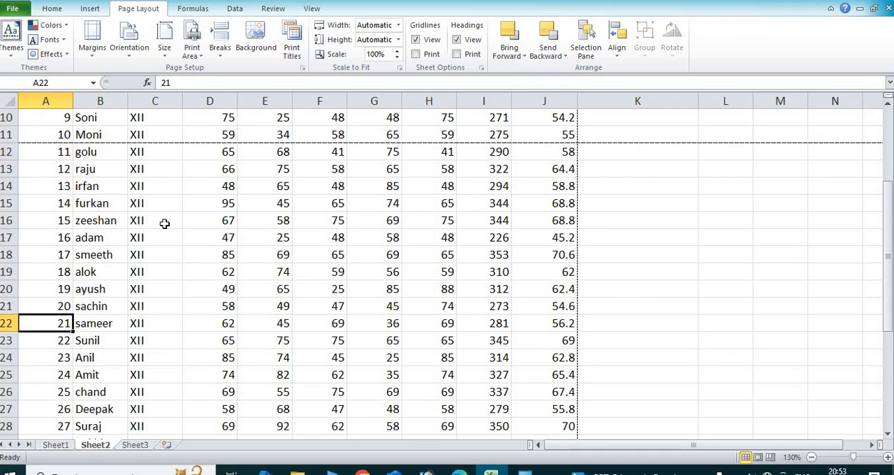
left_click(199, 59)
left_click(217, 70)
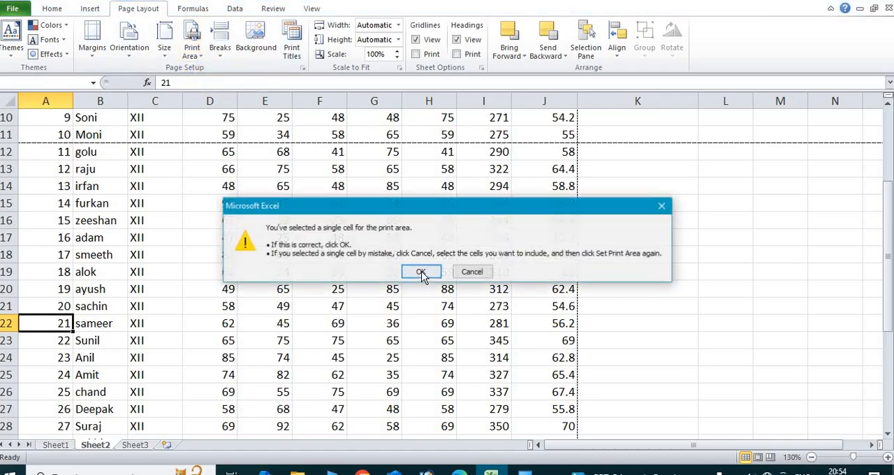
left_click(422, 272)
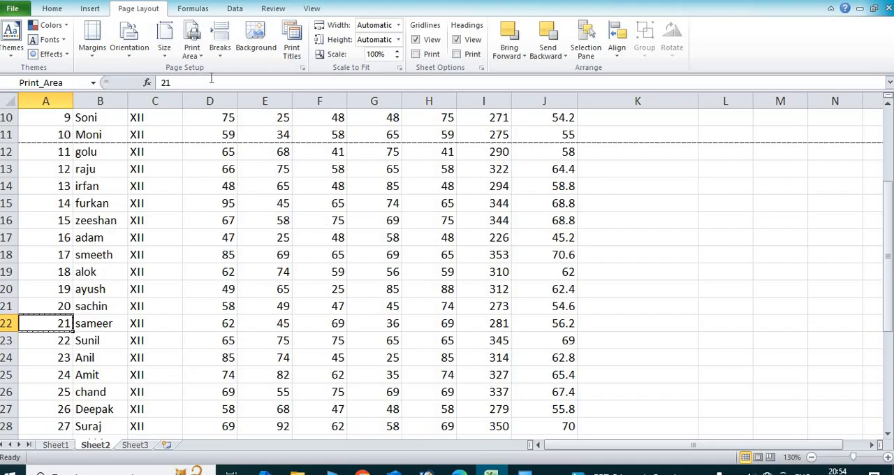
left_click(199, 56)
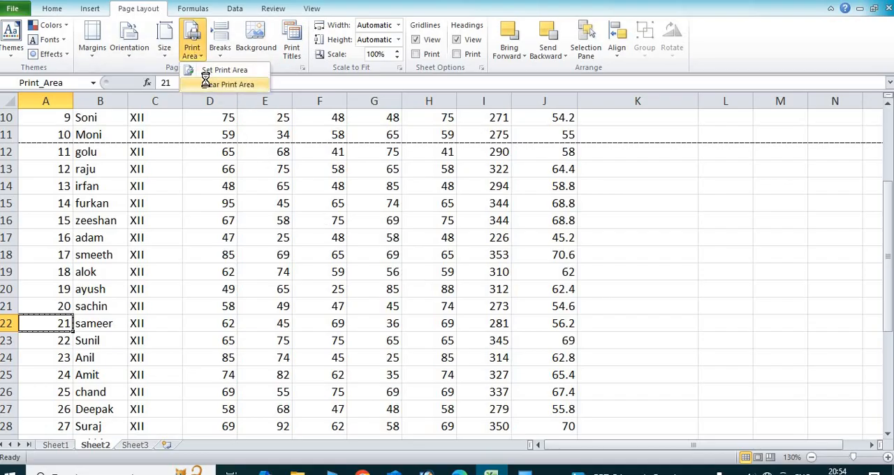
left_click(206, 84)
Insert a page break at cell A22, above the record with roll number 21, and look over the breaks in the sheet.
left_click(221, 51)
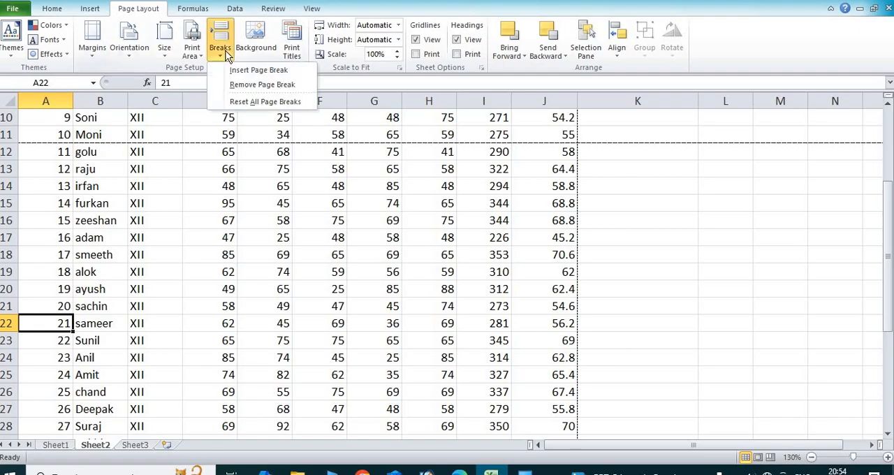
left_click(240, 72)
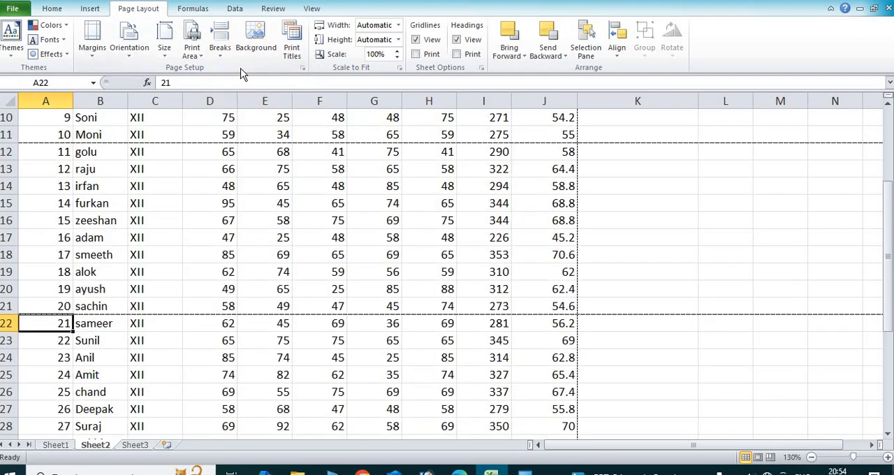
scroll(471, 245, "up", 2)
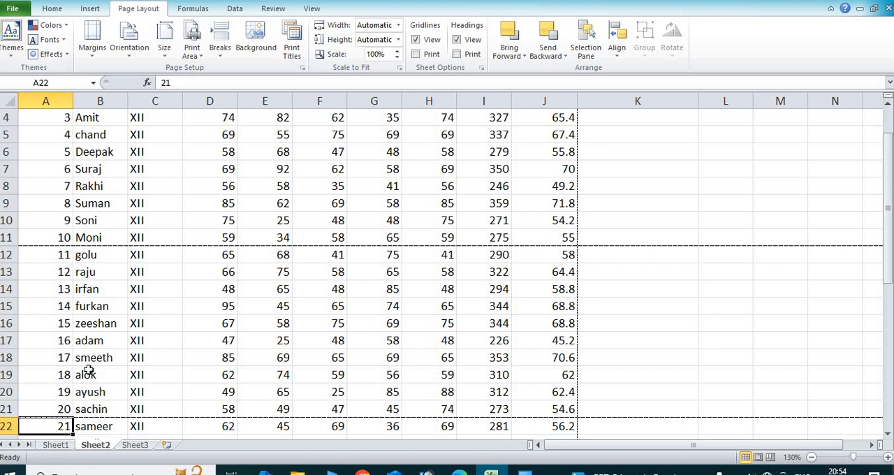
scroll(86, 377, "down", 3)
scroll(77, 289, "down", 4)
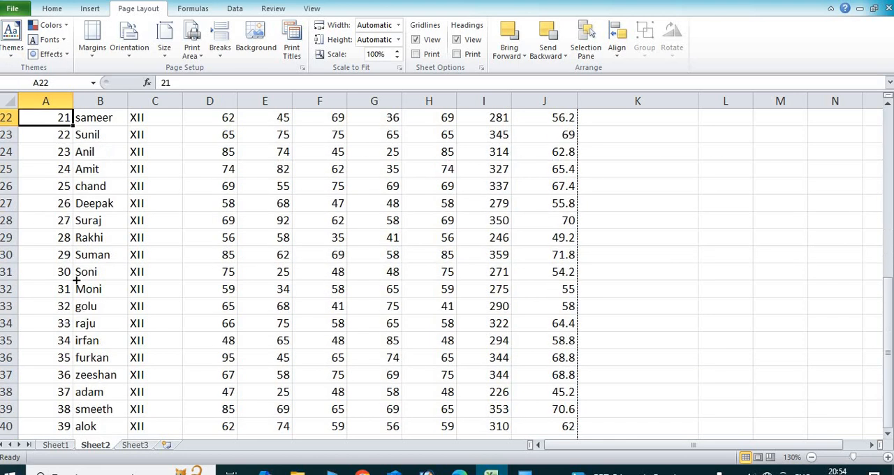
scroll(67, 371, "up", 8)
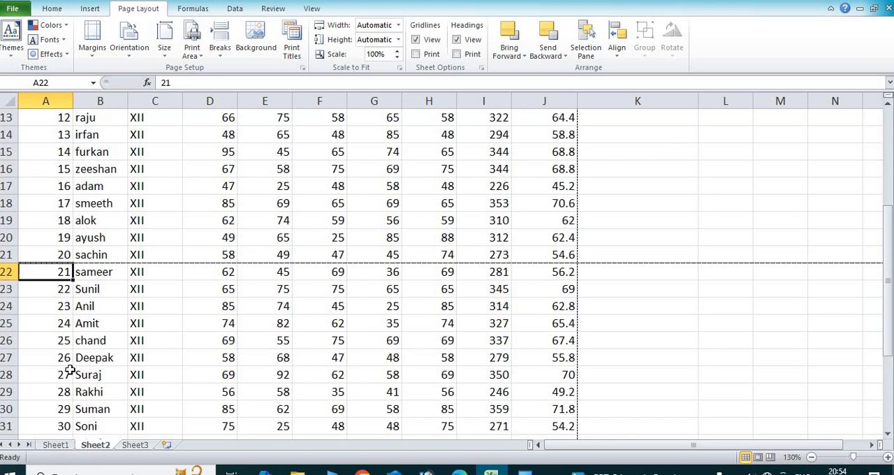
Page through the print preview from the first to the last page to check how the records are split.
left_click(12, 9)
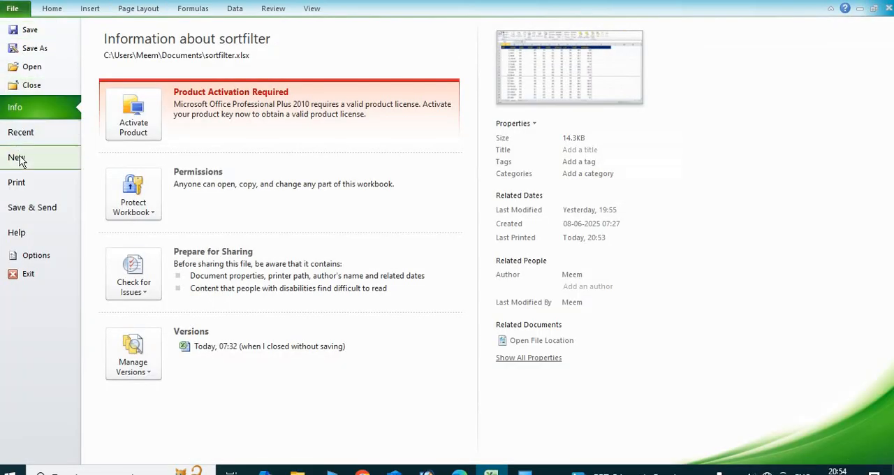
left_click(30, 183)
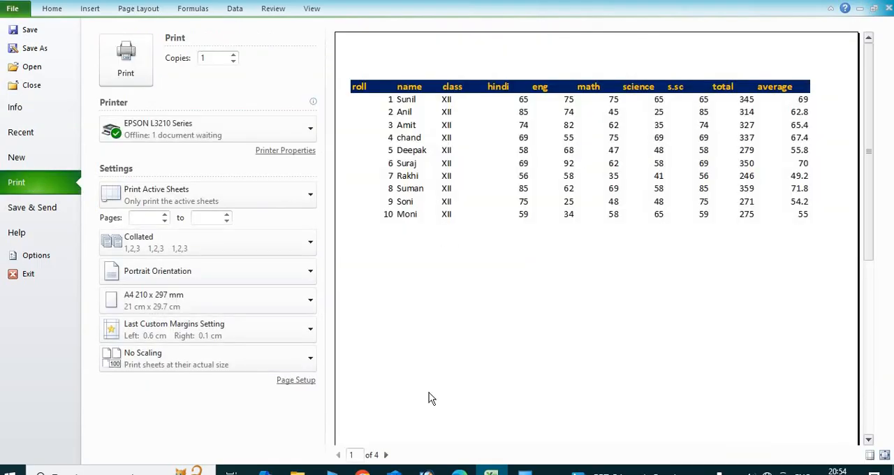
left_click(386, 456)
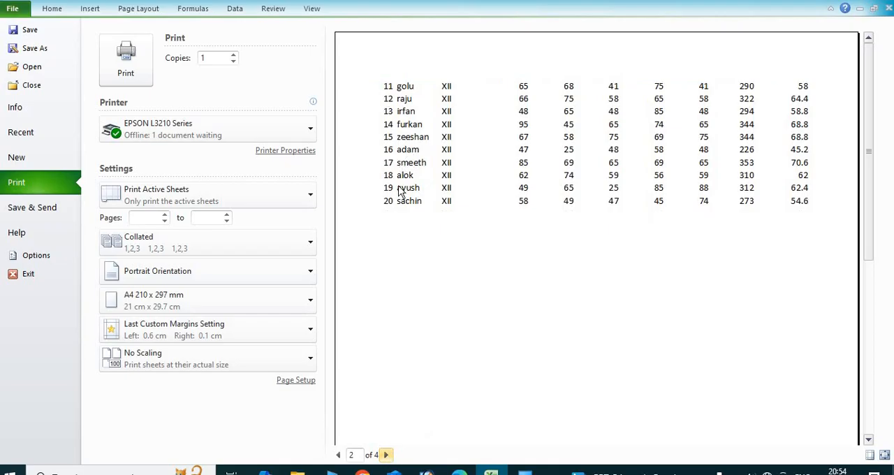
left_click(387, 455)
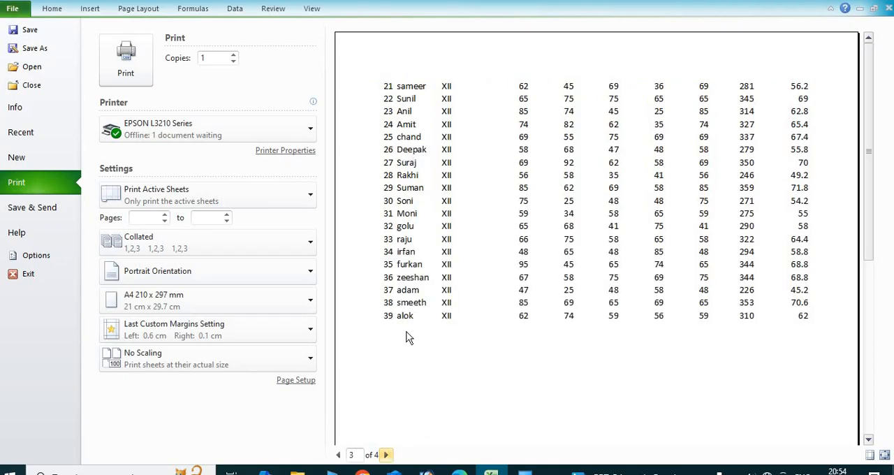
left_click(386, 455)
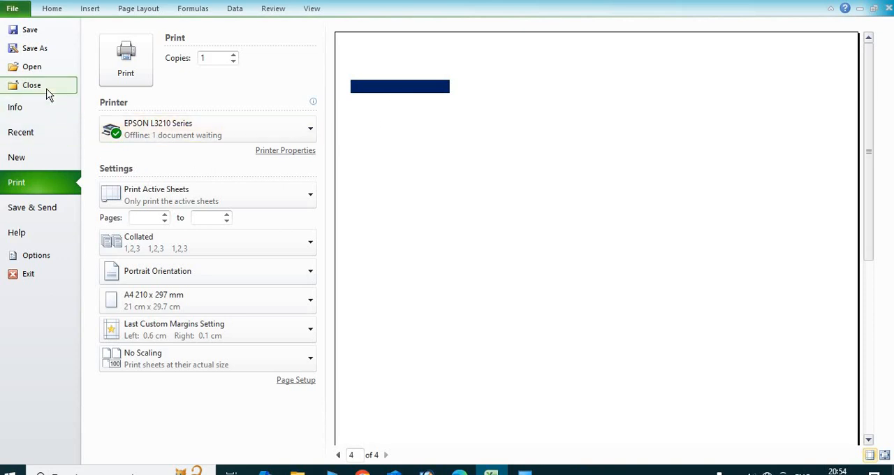
Return to the sheet and reset all page breaks, checking the rows down to the last record.
left_click(146, 10)
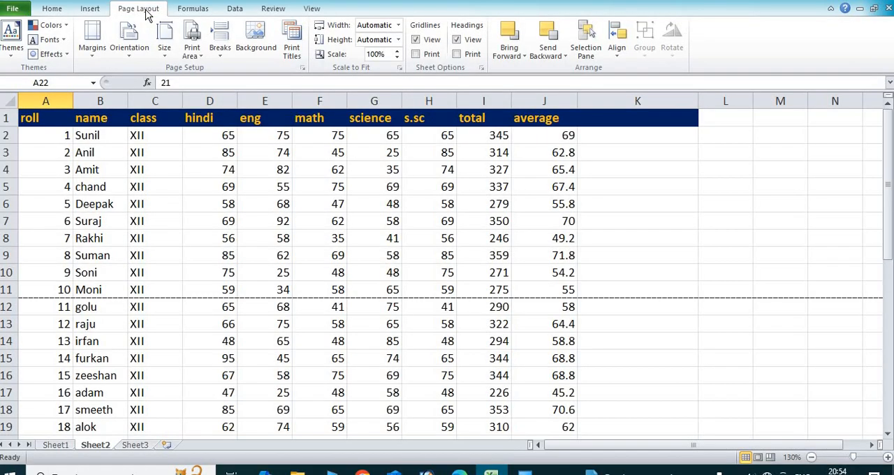
left_click(220, 49)
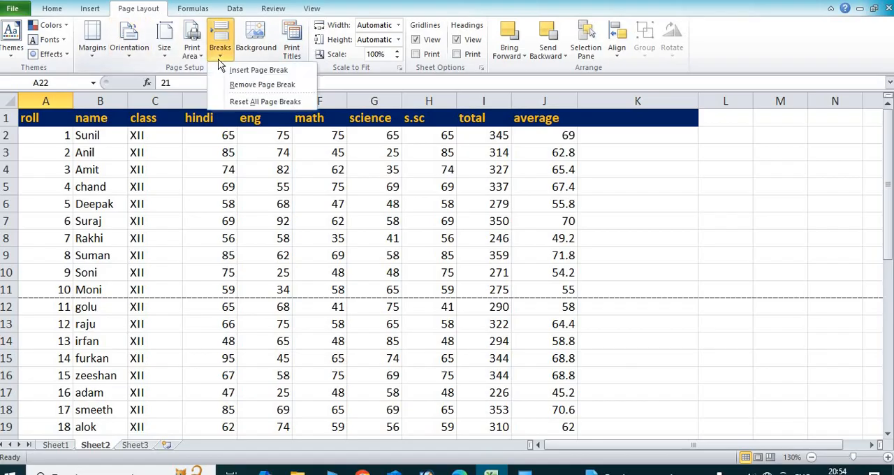
left_click(245, 102)
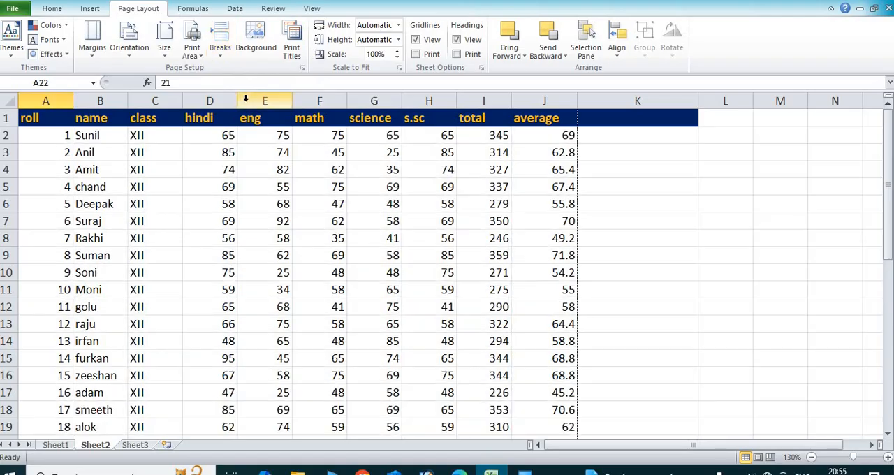
scroll(433, 164, "down", 10)
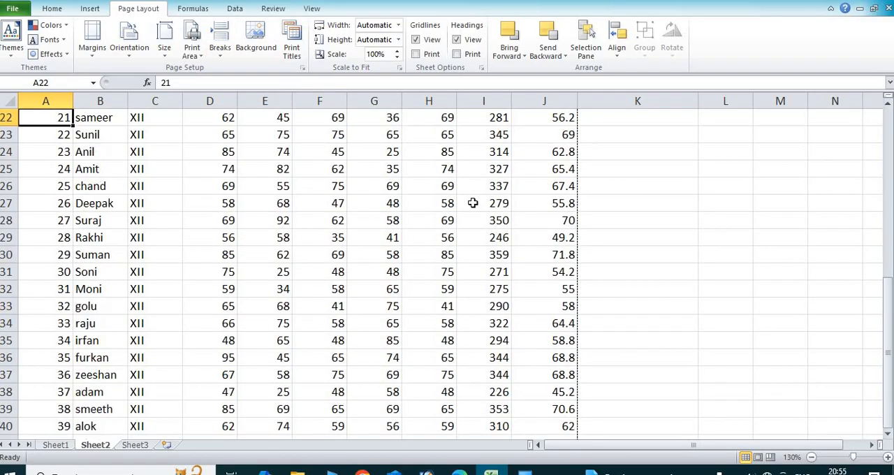
scroll(470, 202, "down", 3)
scroll(437, 191, "up", 13)
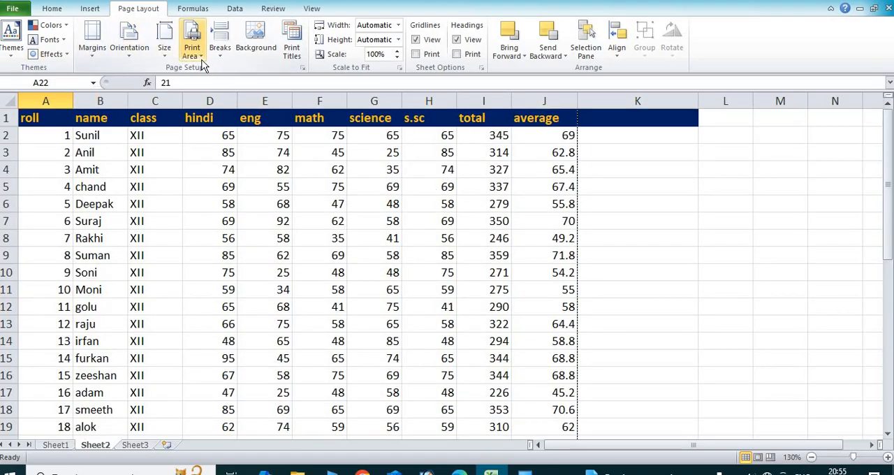
Remove the fill colour from cell K1, beside the average header, and deselect it.
left_click(631, 116)
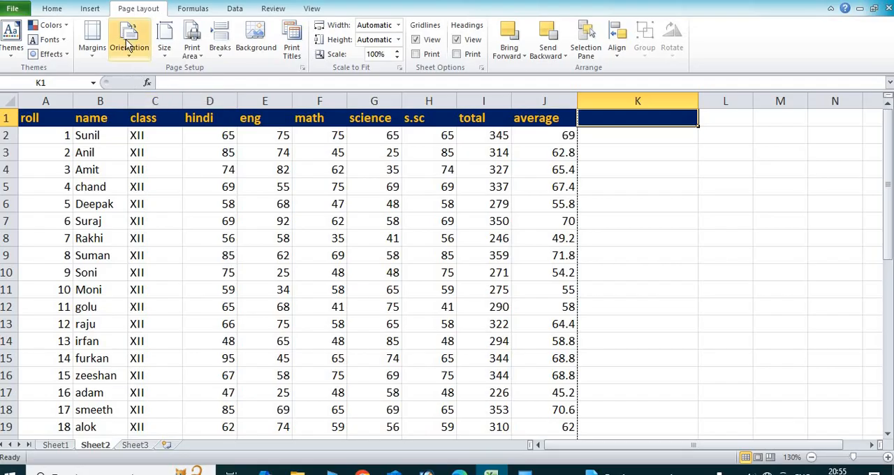
left_click(55, 10)
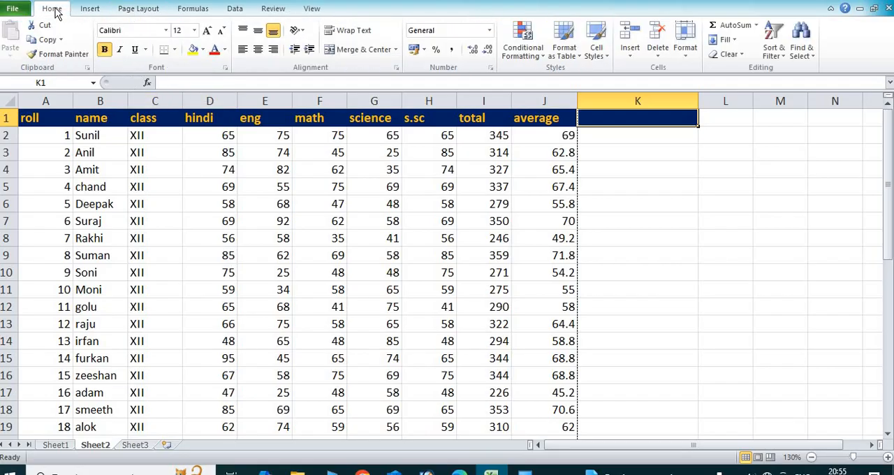
left_click(202, 50)
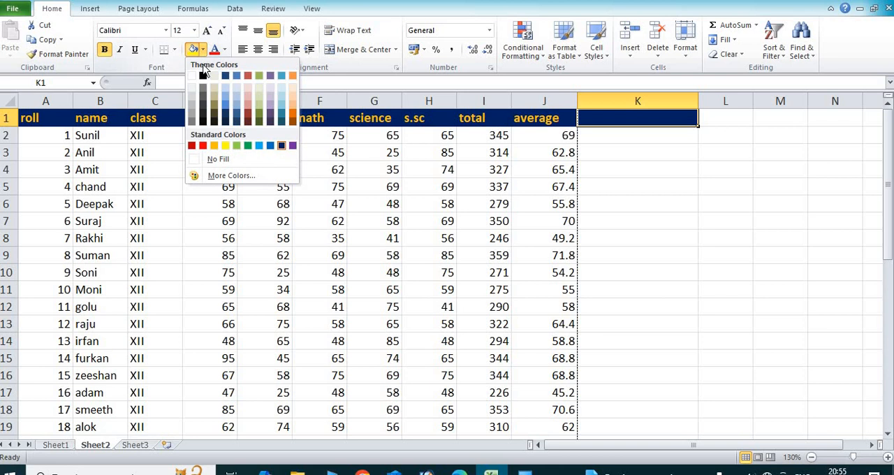
left_click(216, 160)
left_click(623, 174)
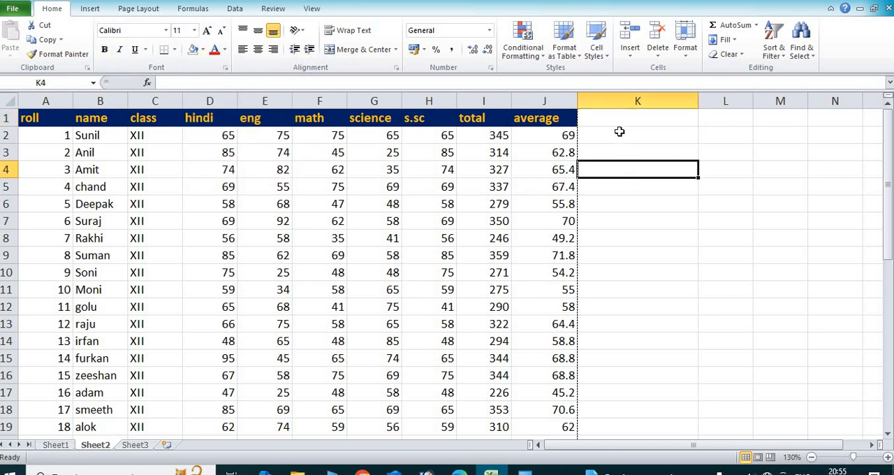
Look over the whole page of student records in the print preview, down to the last record.
left_click(14, 10)
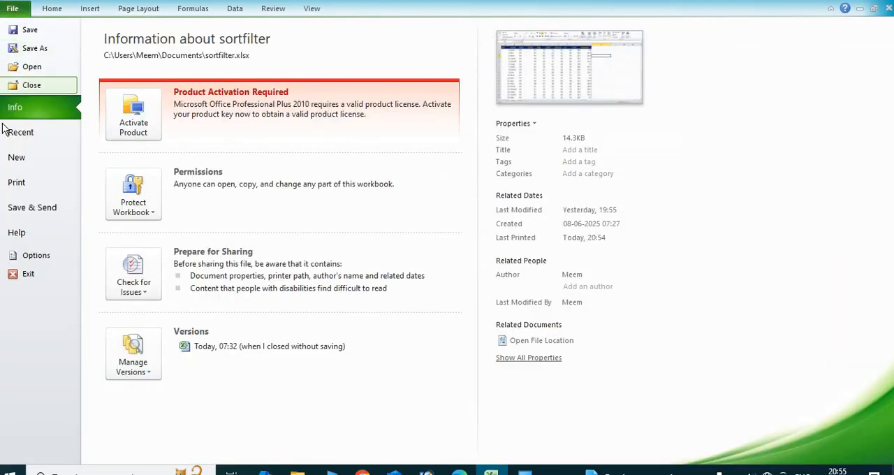
left_click(56, 178)
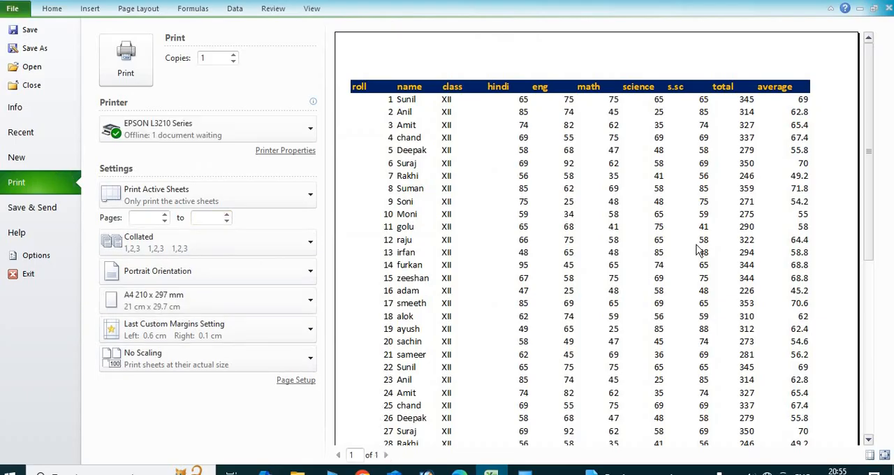
scroll(771, 141, "down", 1)
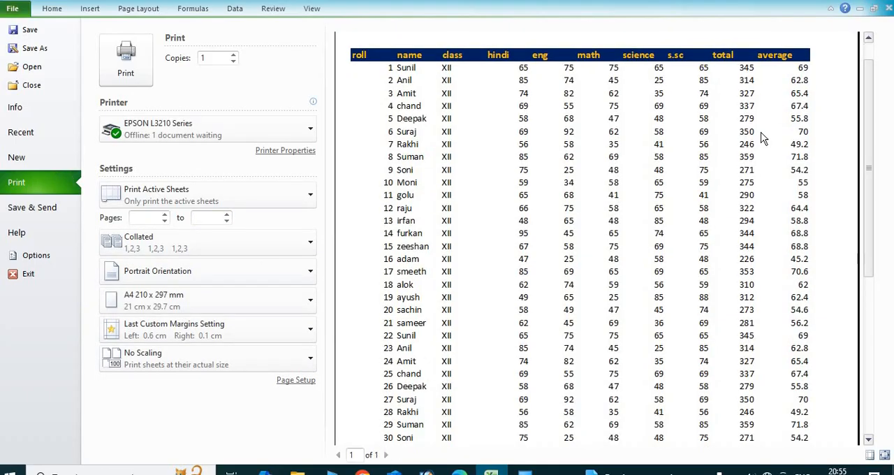
scroll(763, 140, "down", 8)
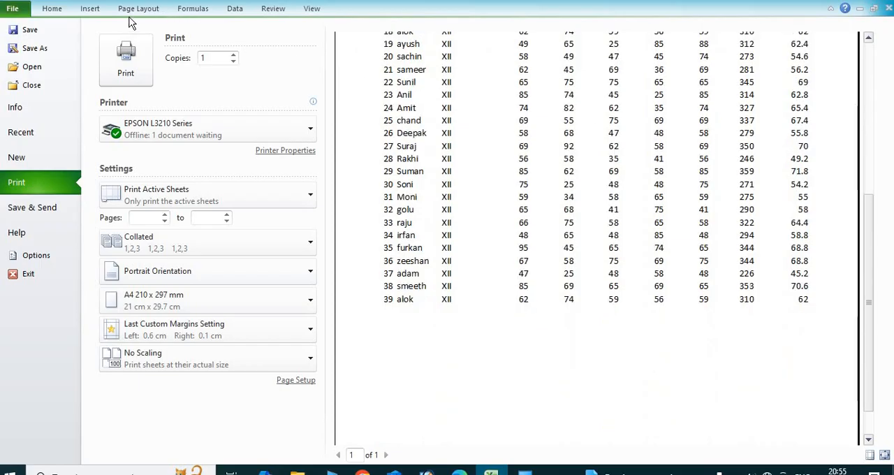
Return to the sheet and set the picture what-is-tally-prime-blog-banner from the Downloads folder as the sheet background.
left_click(144, 11)
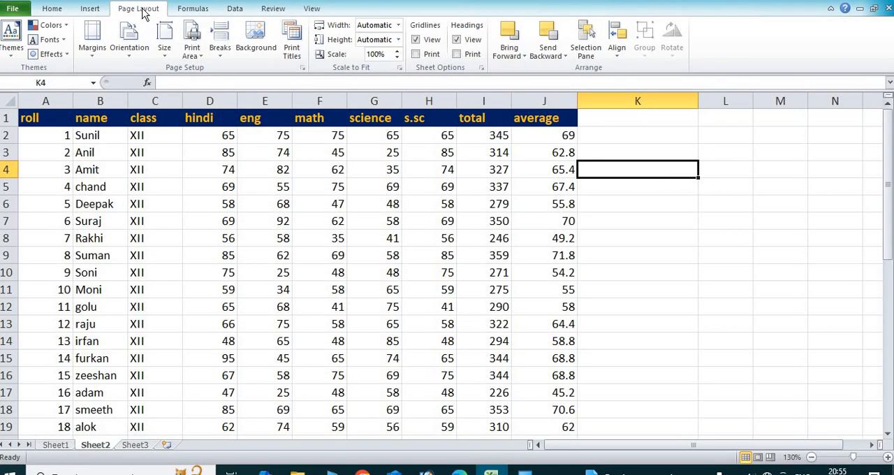
left_click(252, 50)
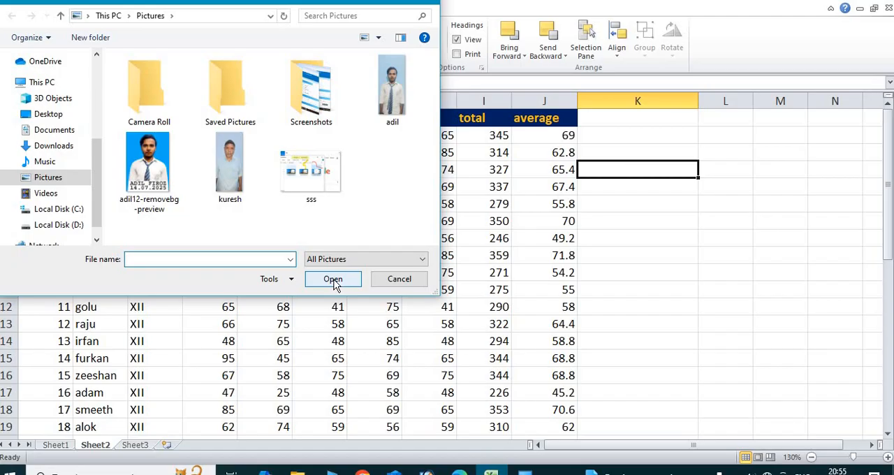
left_click(62, 129)
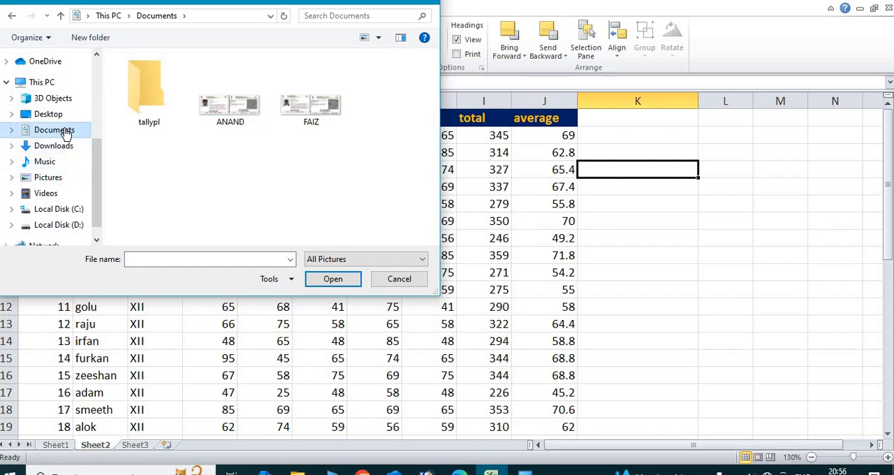
left_click(60, 150)
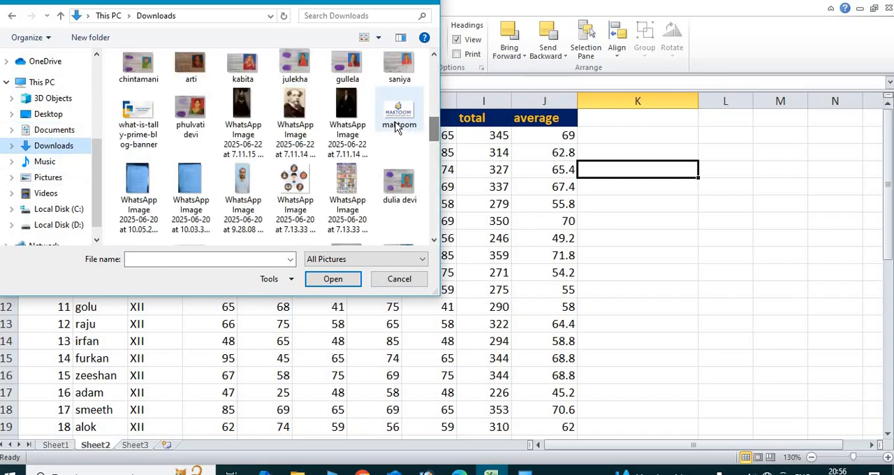
left_click(137, 119)
left_click(347, 280)
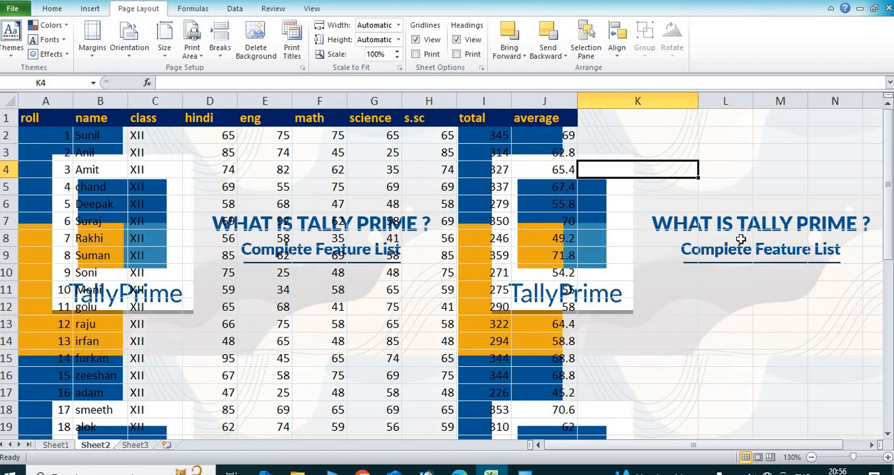
Check how the picture background tiles down the empty rows, and delete the background from the marks sheet.
scroll(460, 246, "down", 4)
scroll(460, 246, "down", 20)
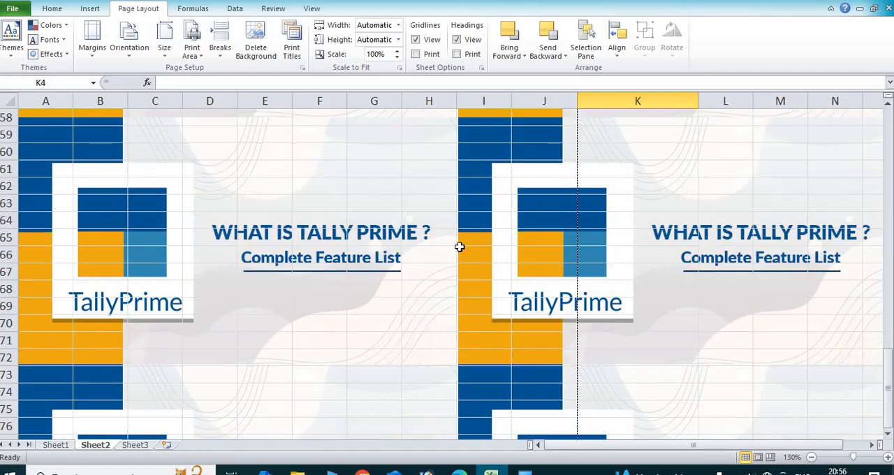
scroll(456, 247, "down", 2)
scroll(456, 247, "up", 20)
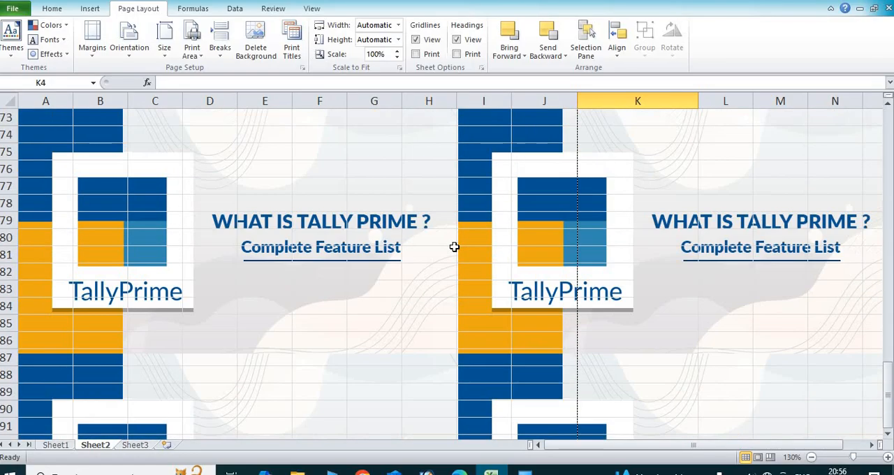
scroll(454, 247, "up", 8)
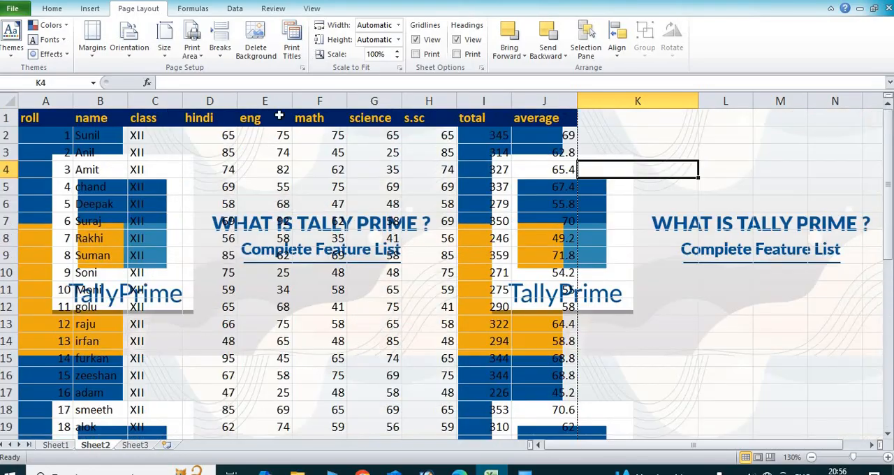
left_click(267, 45)
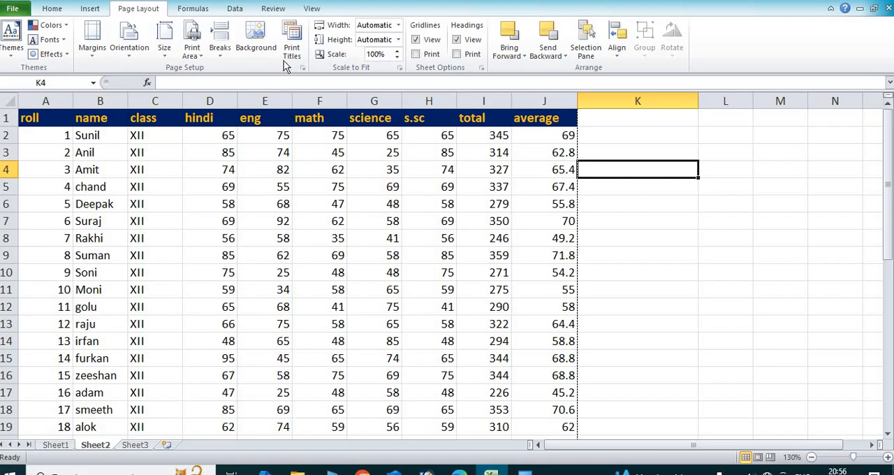
Insert a page break above row 12, so the record with roll 11 starts a new page.
left_click(32, 306)
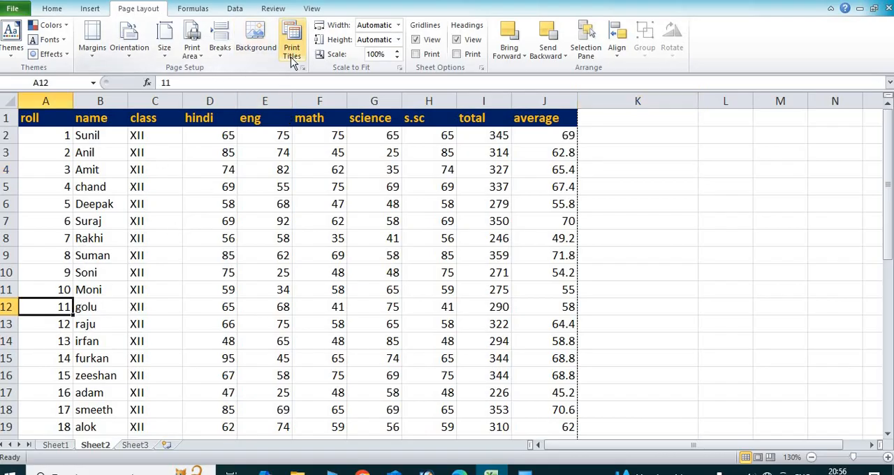
left_click(220, 62)
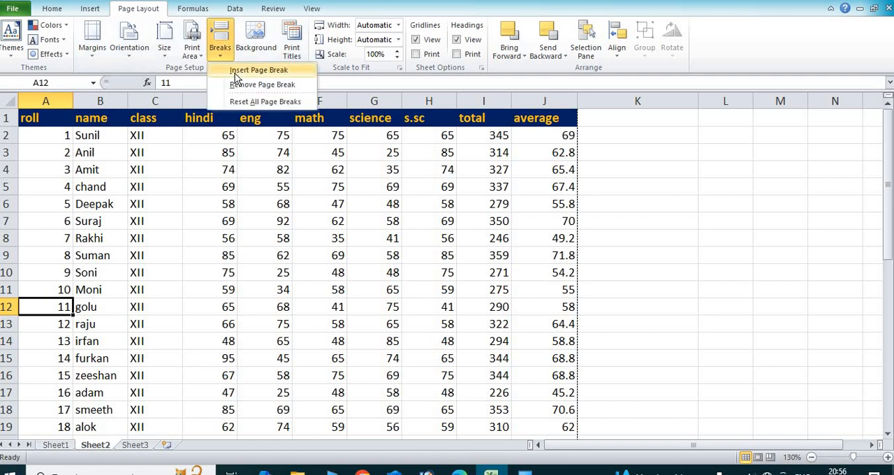
left_click(236, 72)
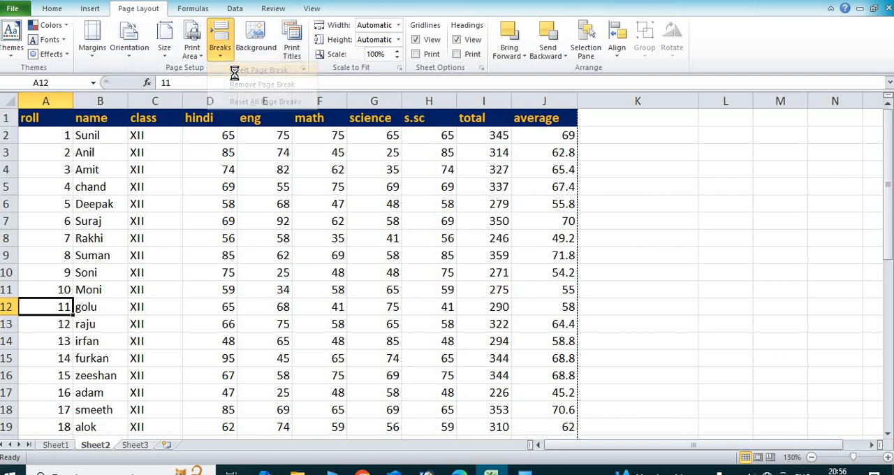
Look over both pages of the marks sheet in the print preview, checking the headings on the second page.
left_click(14, 10)
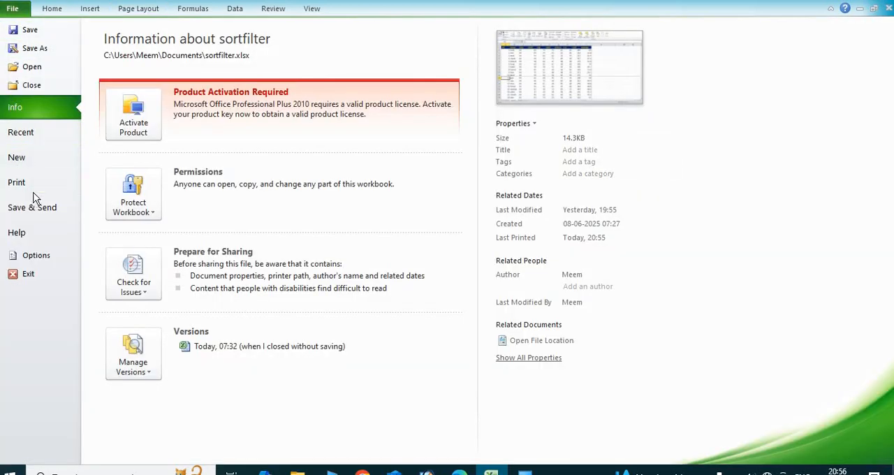
left_click(34, 187)
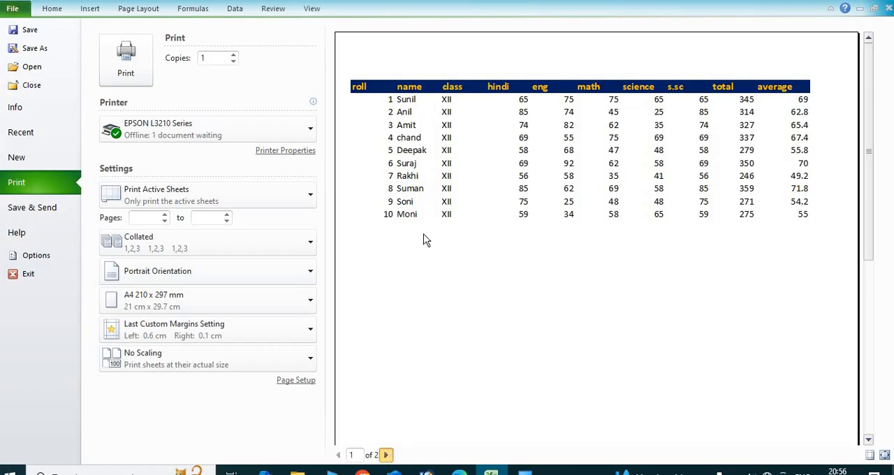
scroll(423, 240, "down", 1)
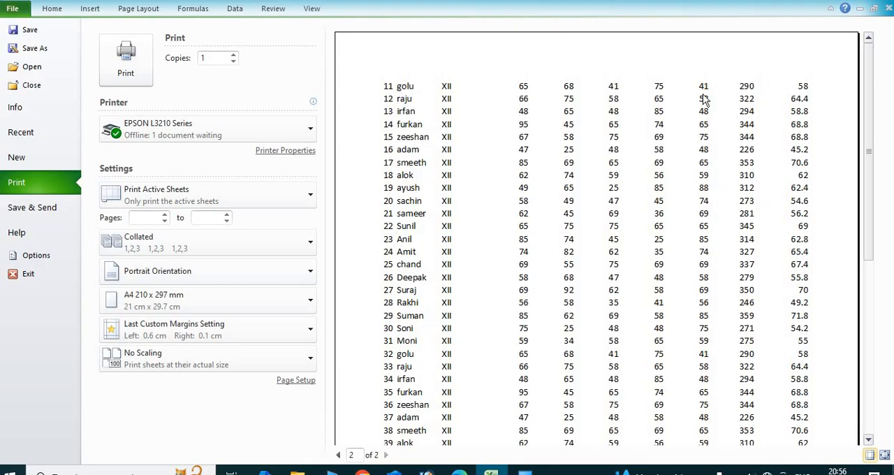
Set row 1 ($1:$1) to repeat at the top of every printed page and preview the second page.
left_click(138, 10)
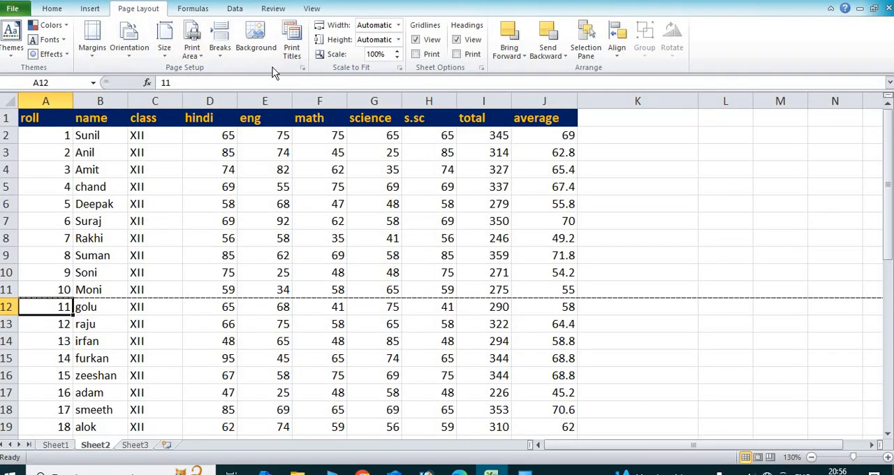
left_click(292, 50)
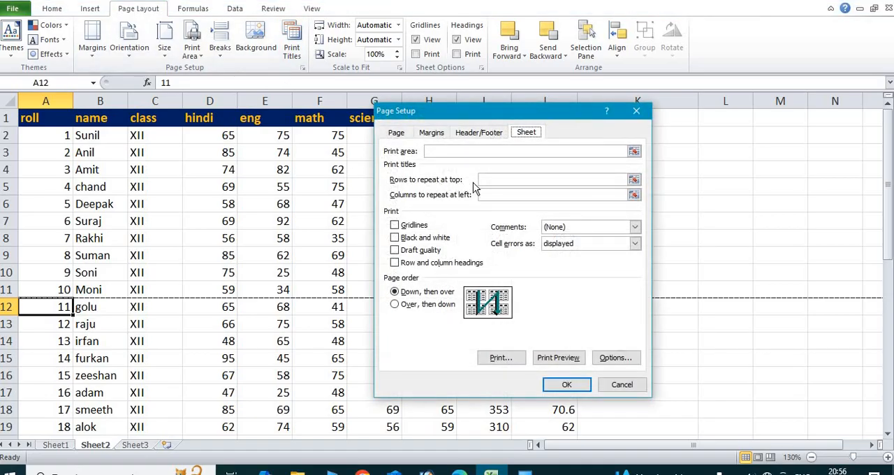
left_click(500, 180)
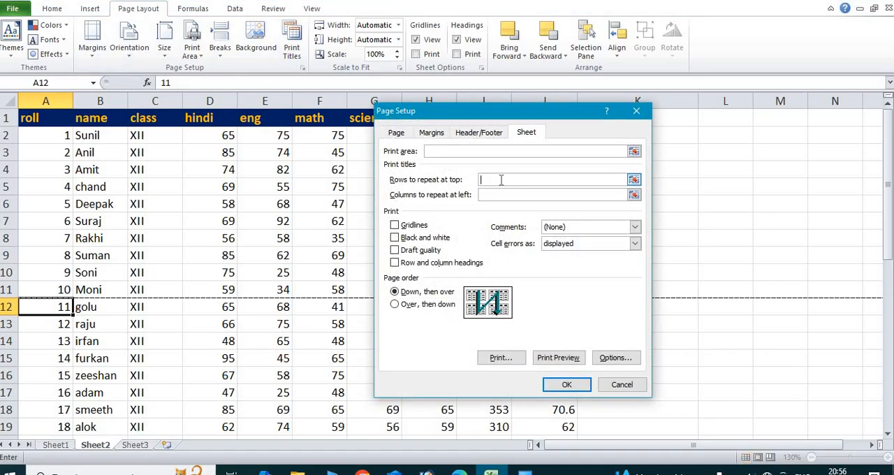
left_click(32, 117)
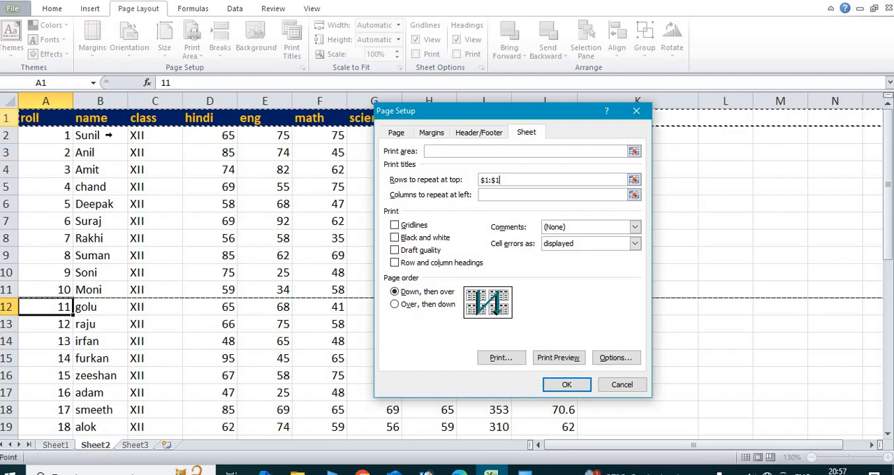
left_click(582, 359)
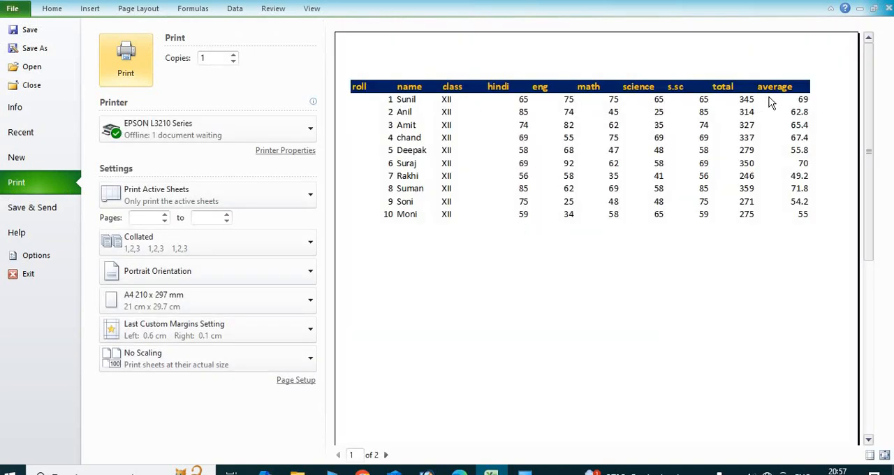
left_click(386, 455)
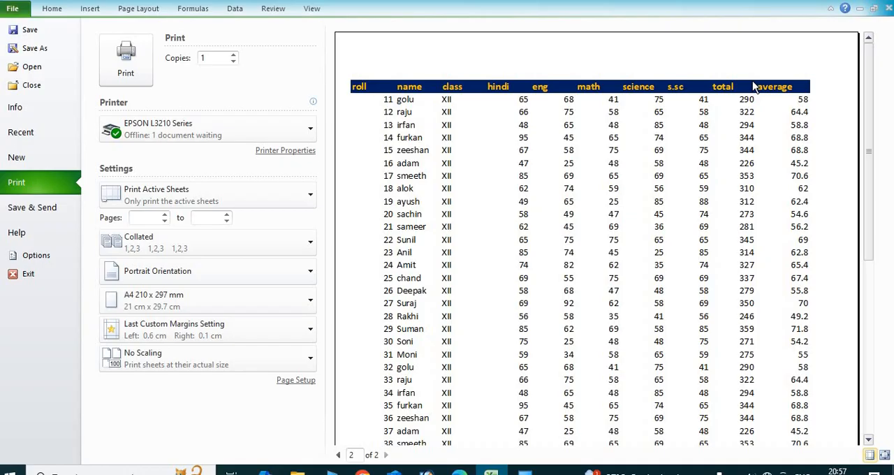
Clear the rows to repeat at top in the print titles and preview the second page.
left_click(156, 14)
left_click(292, 47)
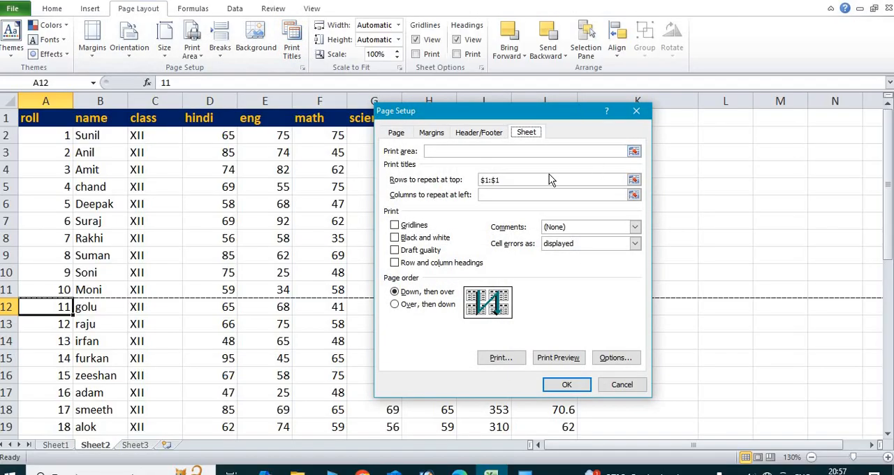
left_click(506, 180)
left_click_drag(506, 180, 416, 172)
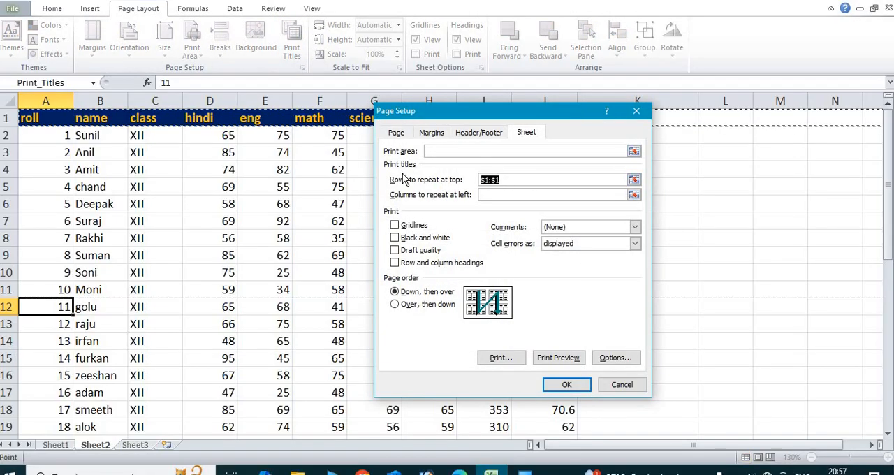
key("Delete")
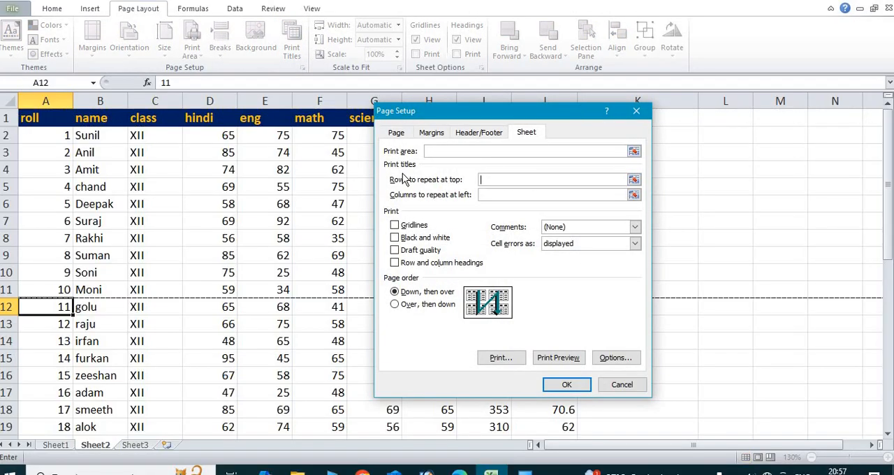
left_click(556, 359)
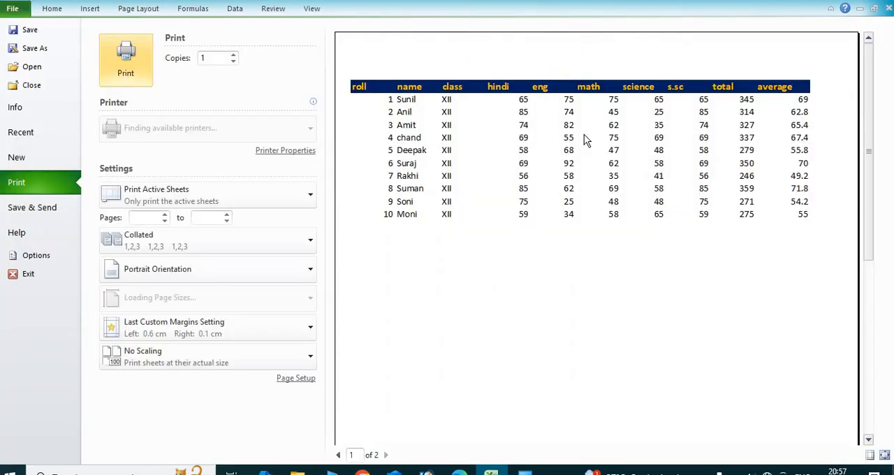
left_click(386, 454)
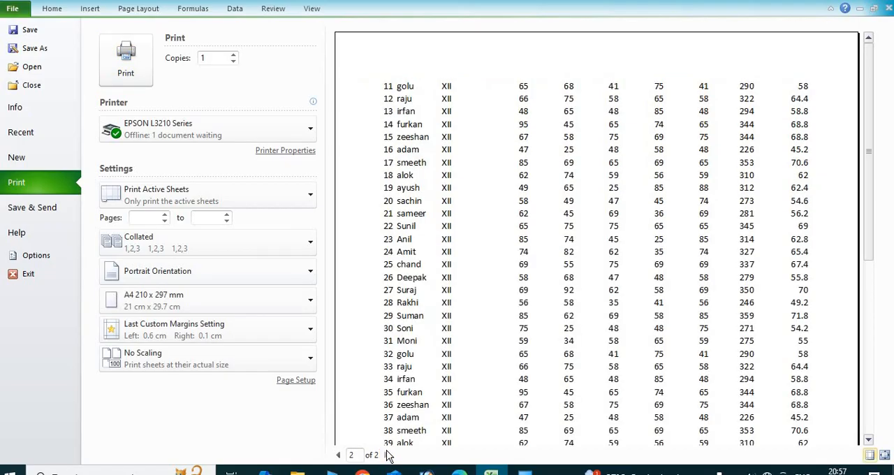
Return to the sheet and apply the Wide margins preset.
left_click(144, 11)
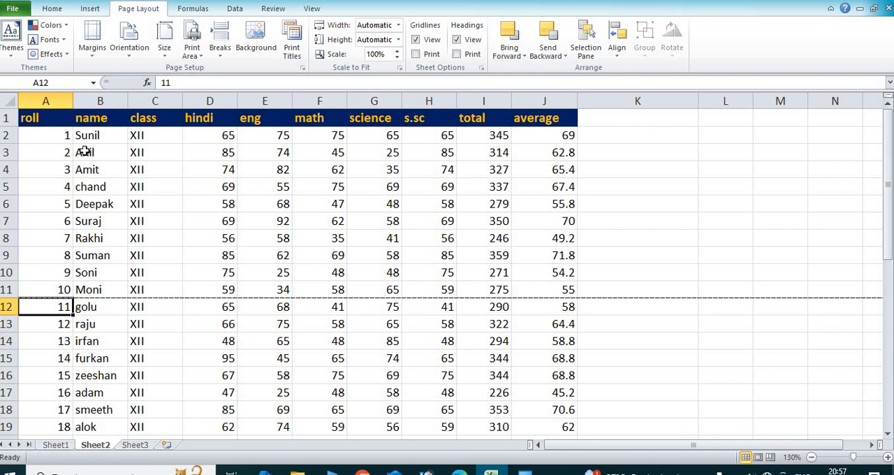
left_click(95, 62)
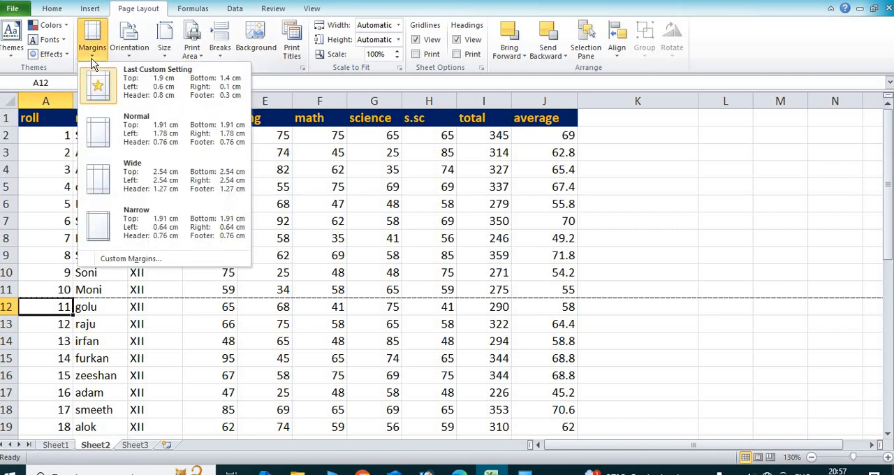
left_click(141, 167)
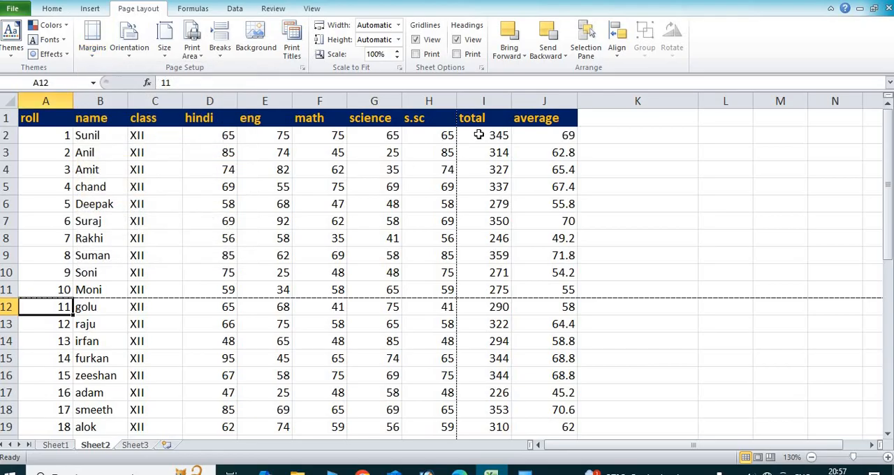
Look through the first three pages in the print preview to see how the columns split with Wide margins.
left_click(13, 10)
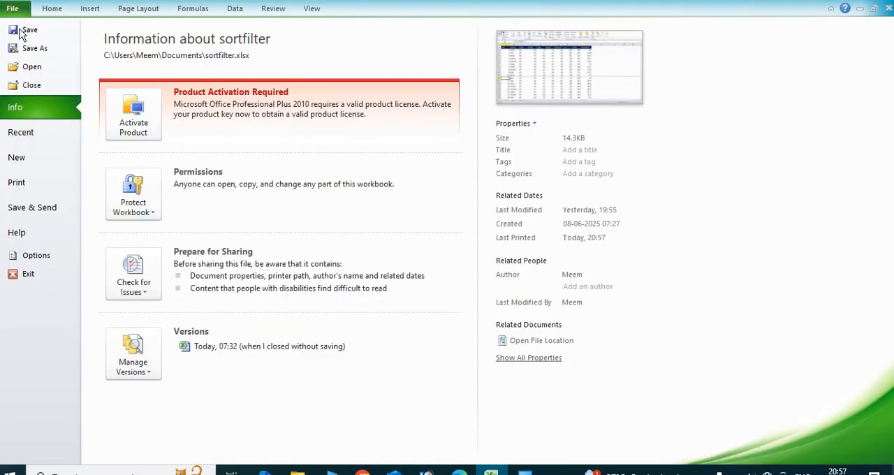
left_click(36, 182)
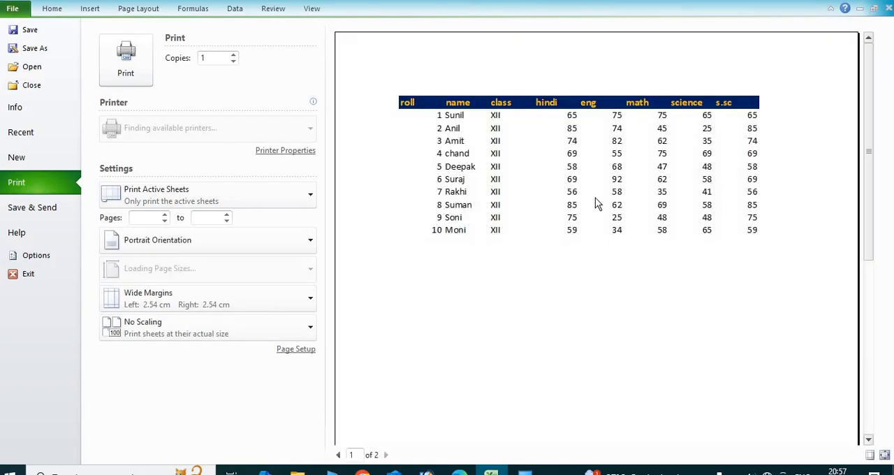
left_click(386, 454)
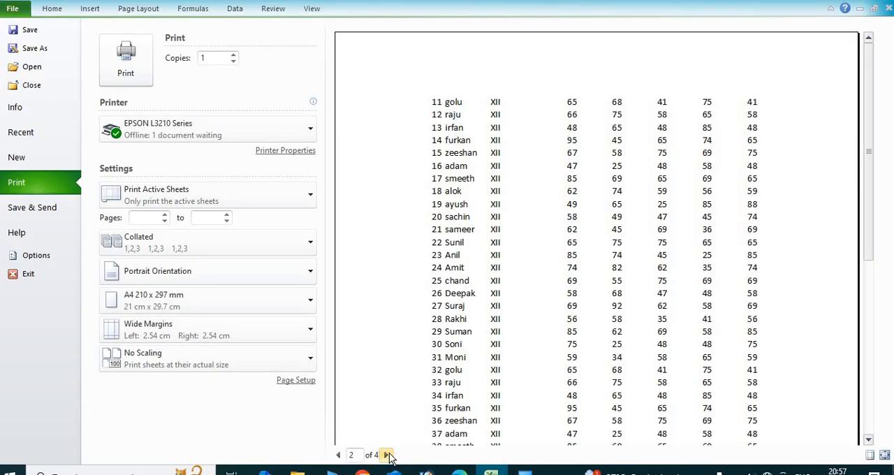
left_click(386, 455)
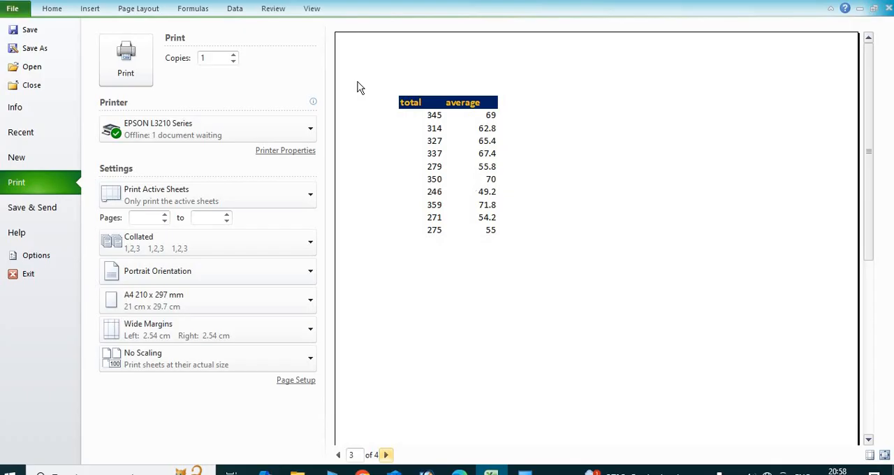
Set columns A and B ($A:$B) to repeat at the left of every printed page and preview the first three pages.
left_click(148, 12)
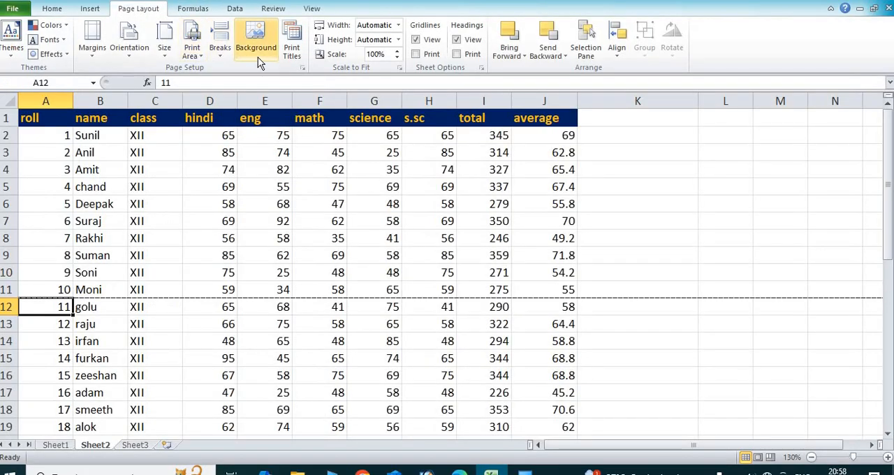
left_click(302, 48)
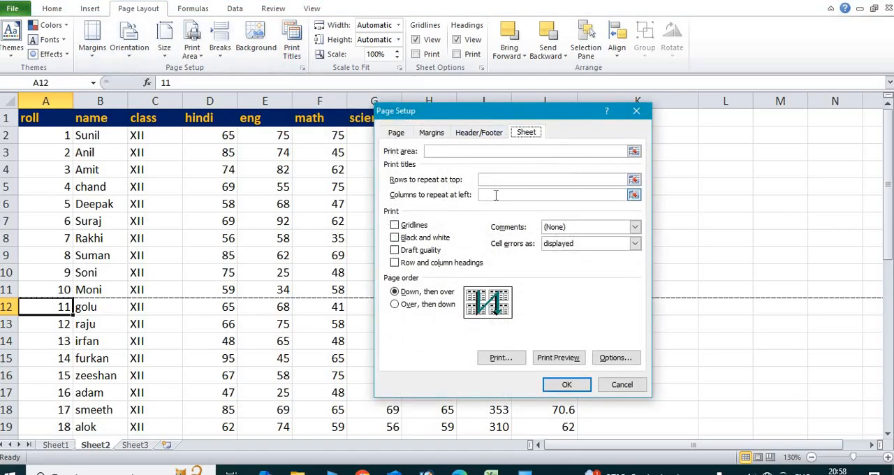
left_click(495, 194)
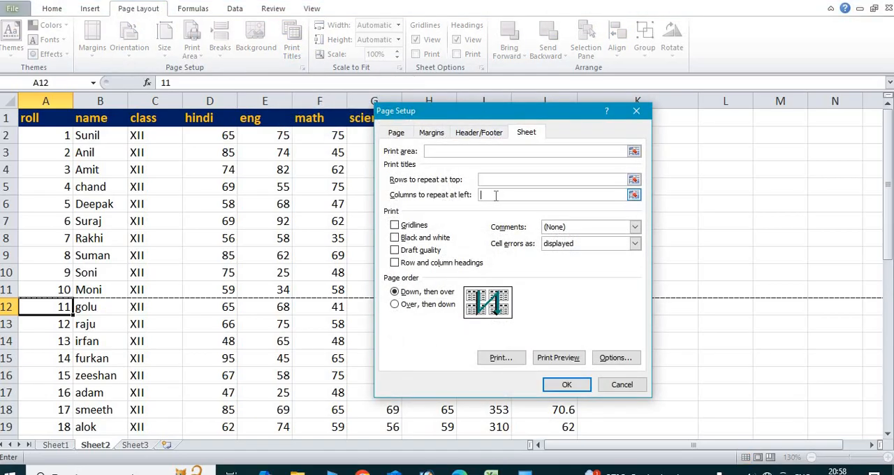
left_click_drag(47, 120, 81, 120)
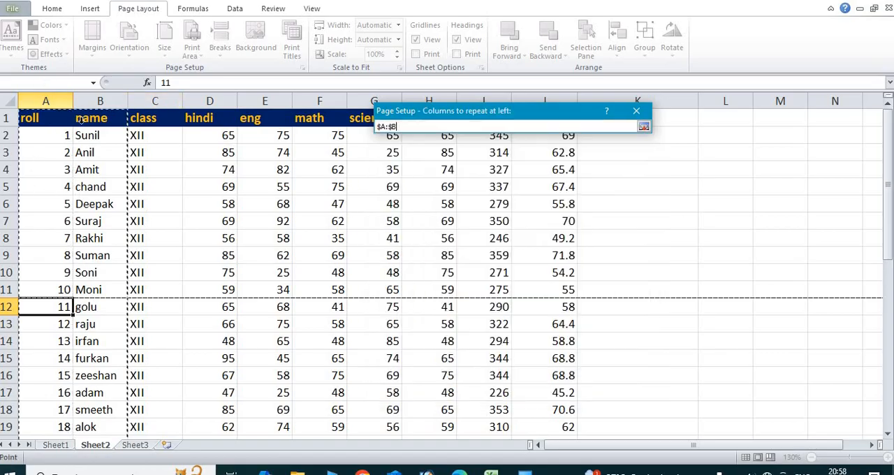
key("Return")
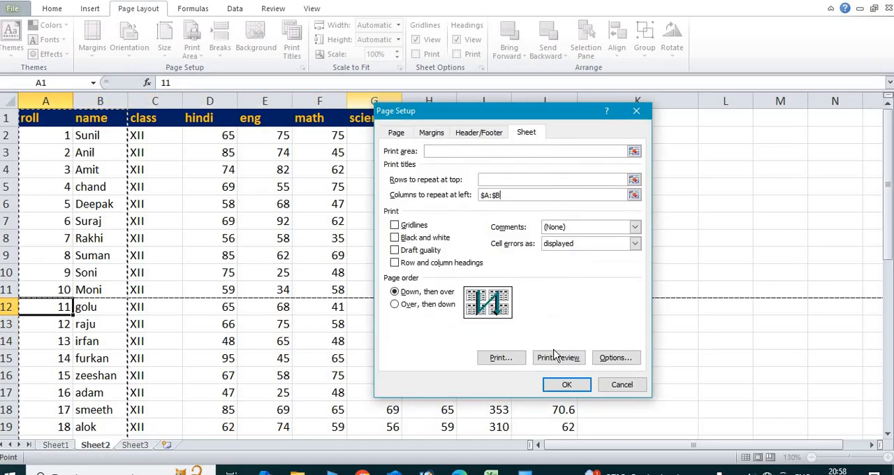
left_click(558, 357)
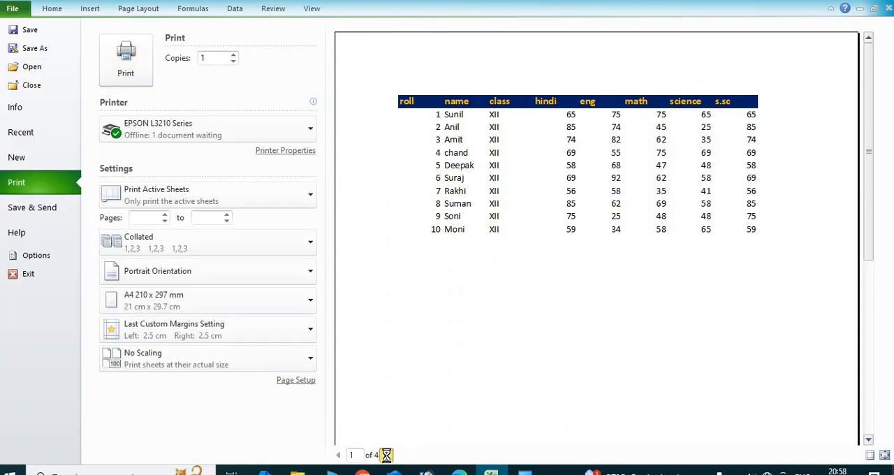
left_click(386, 455)
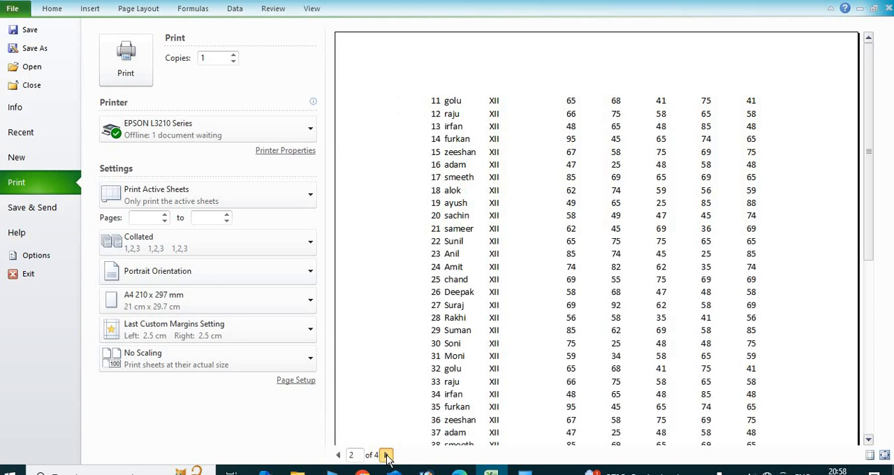
left_click(386, 454)
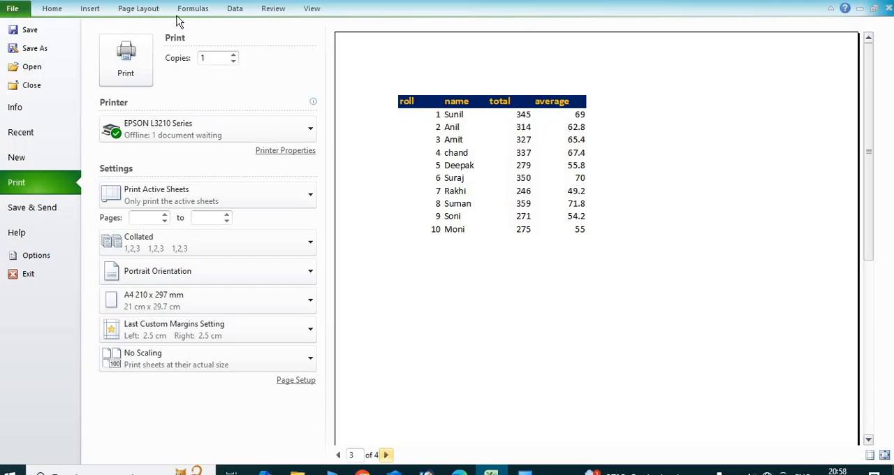
left_click(338, 454)
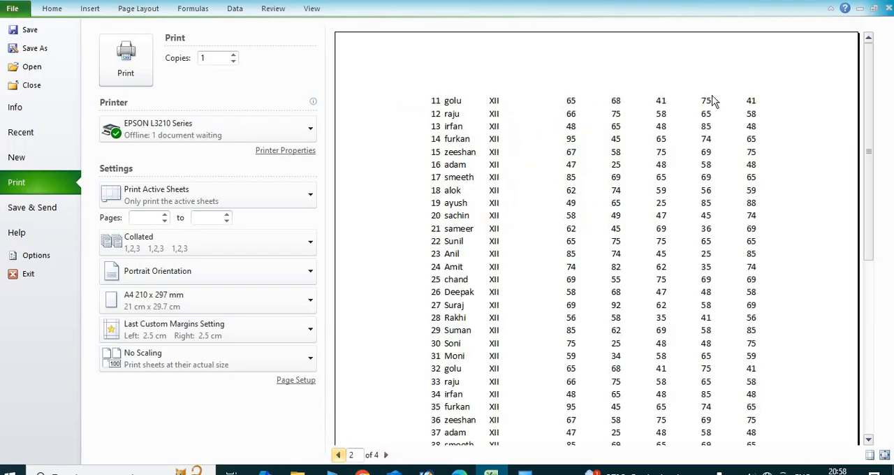
Set row 1 ($1:$1) to repeat at the top in the print titles, preview all four pages and return to the sheet.
left_click(138, 9)
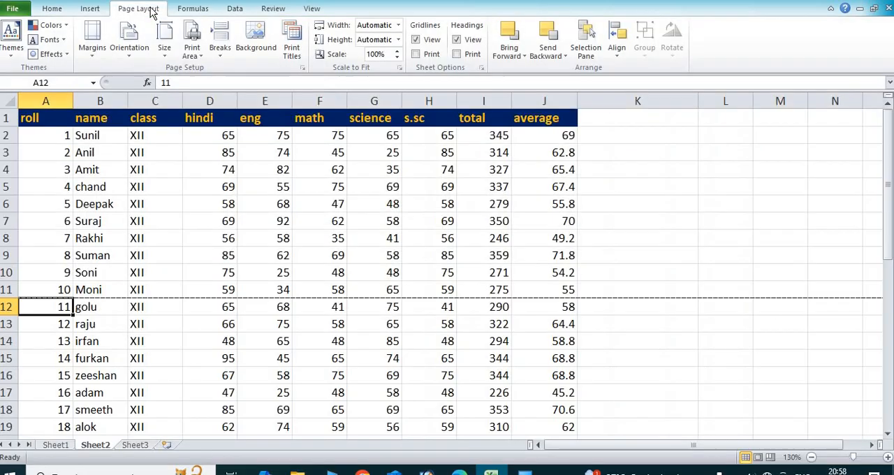
left_click(291, 51)
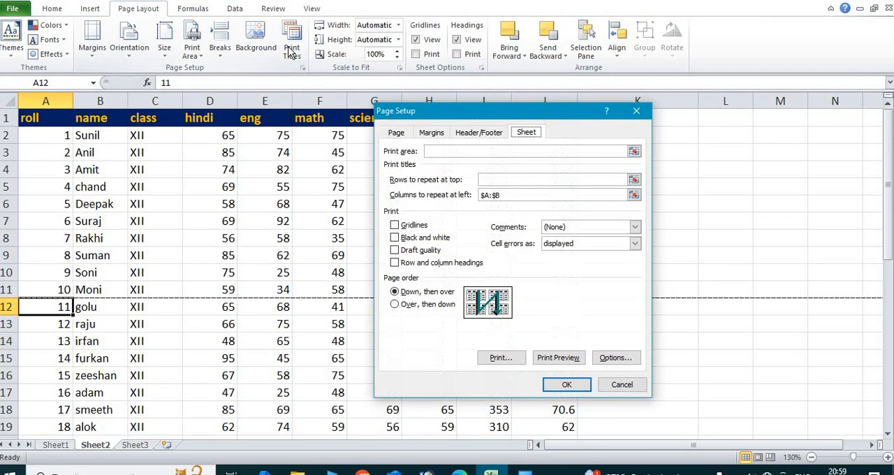
left_click(500, 180)
left_click(131, 120)
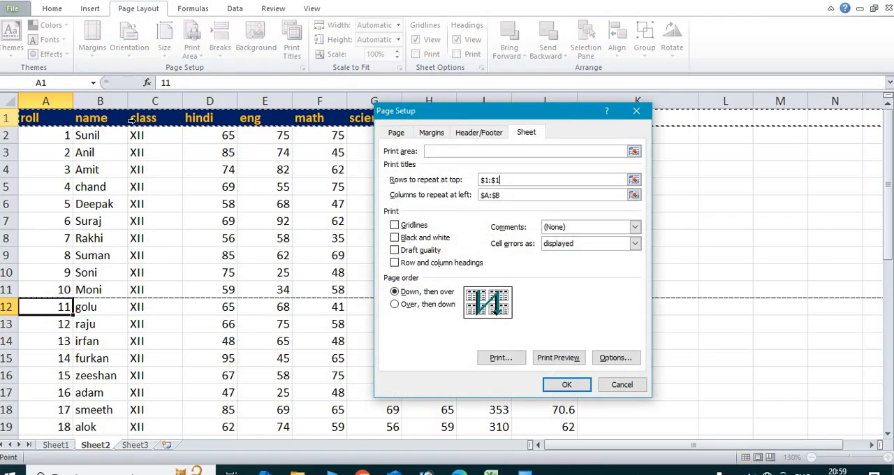
left_click(562, 360)
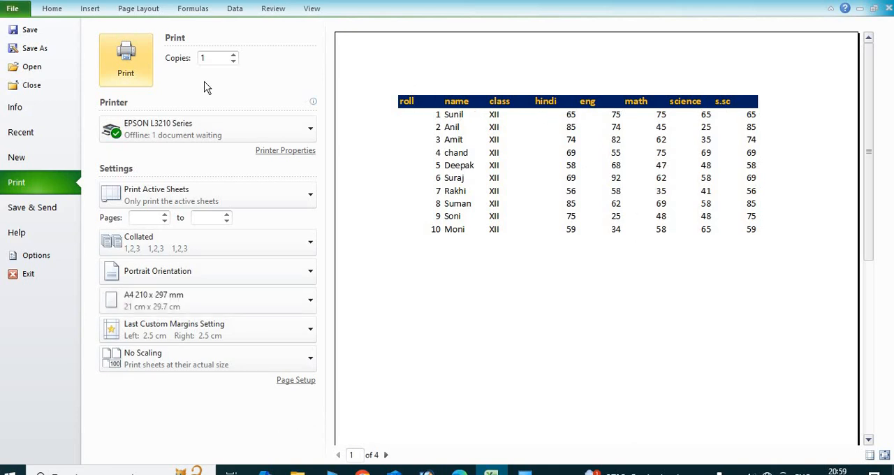
left_click(385, 455)
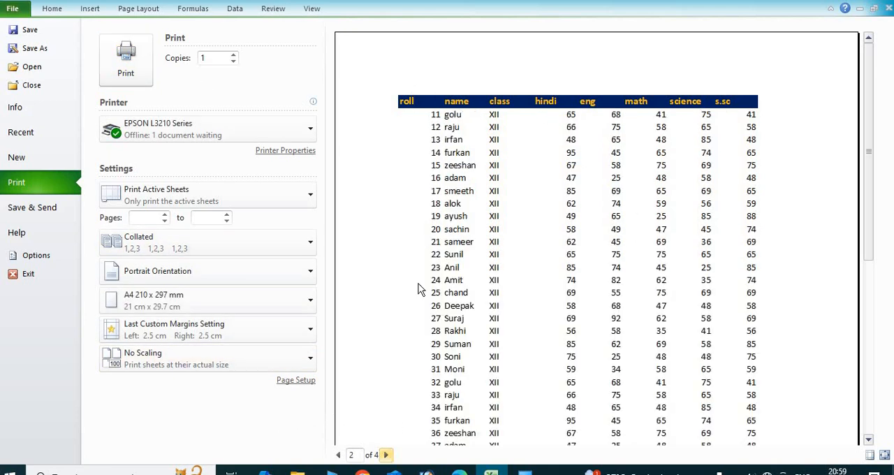
left_click(386, 455)
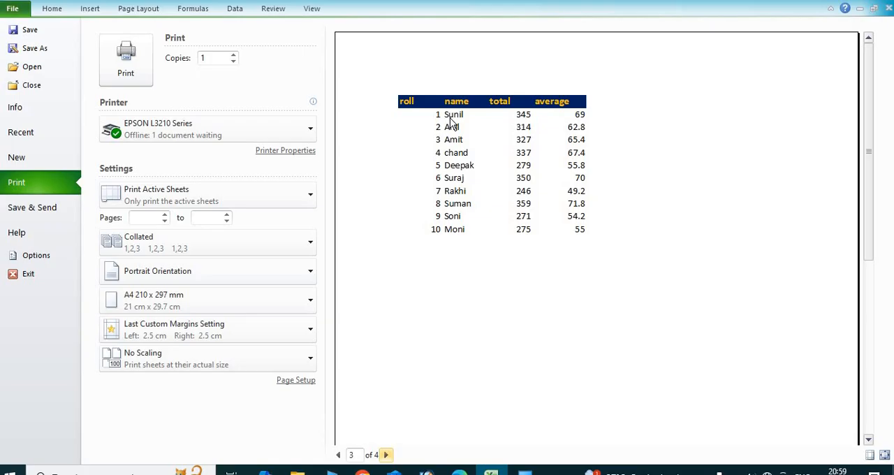
left_click(386, 456)
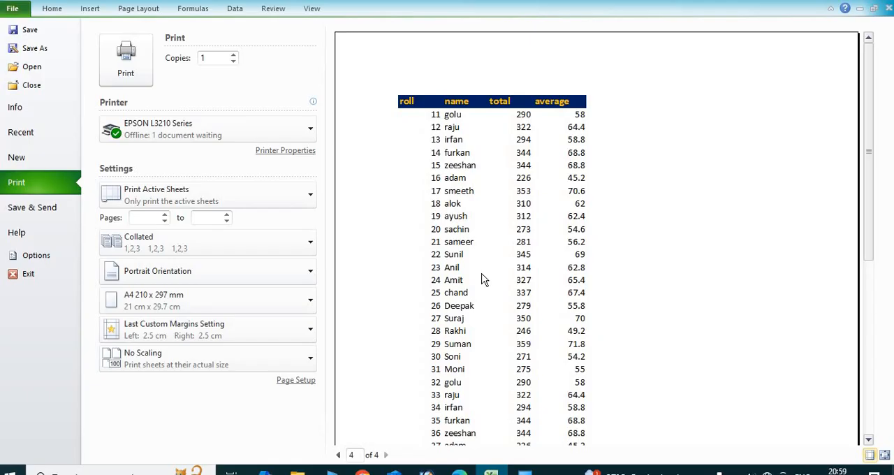
left_click(143, 11)
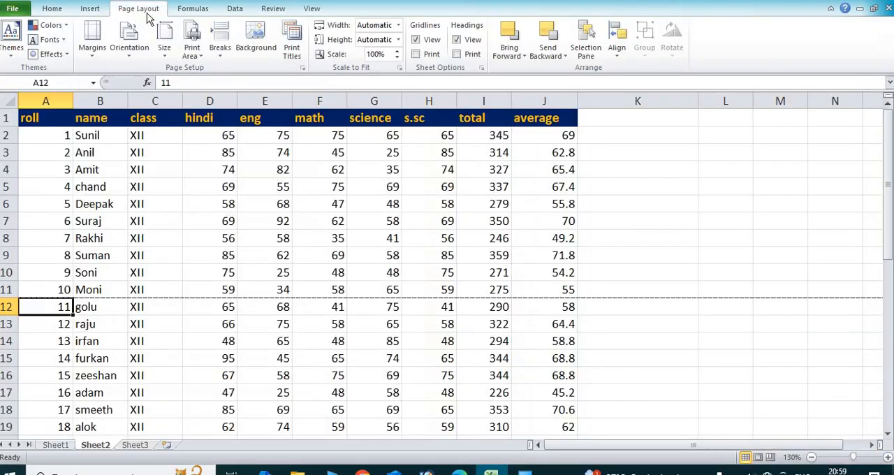